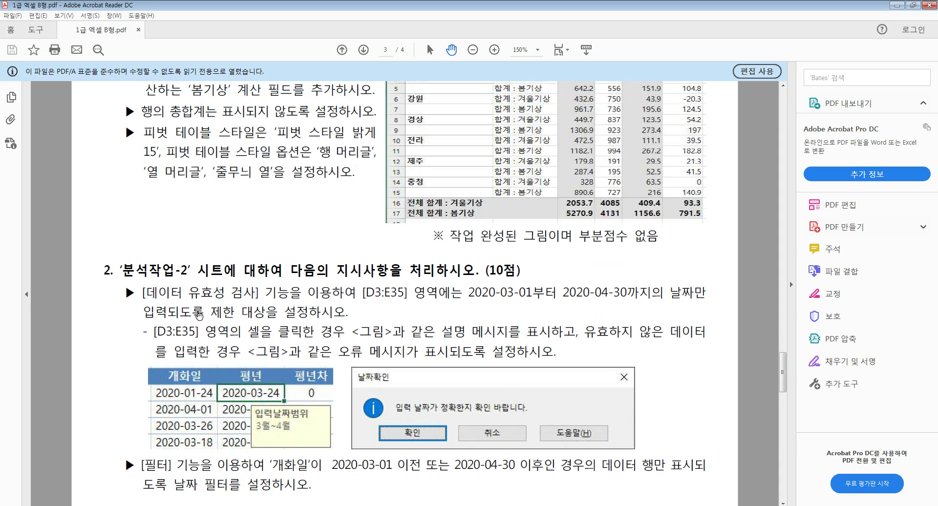
Step: Read through the exam PDF's 분석작업-2 question and the 문제4 기타작업 chart and macro questions
left_click_drag(132, 286, 297, 346)
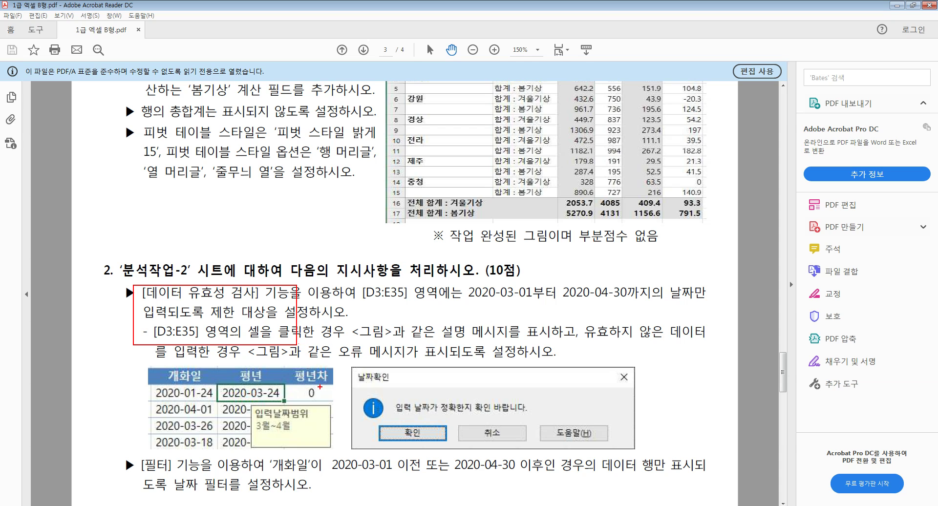
scroll(199, 315, "down", 2)
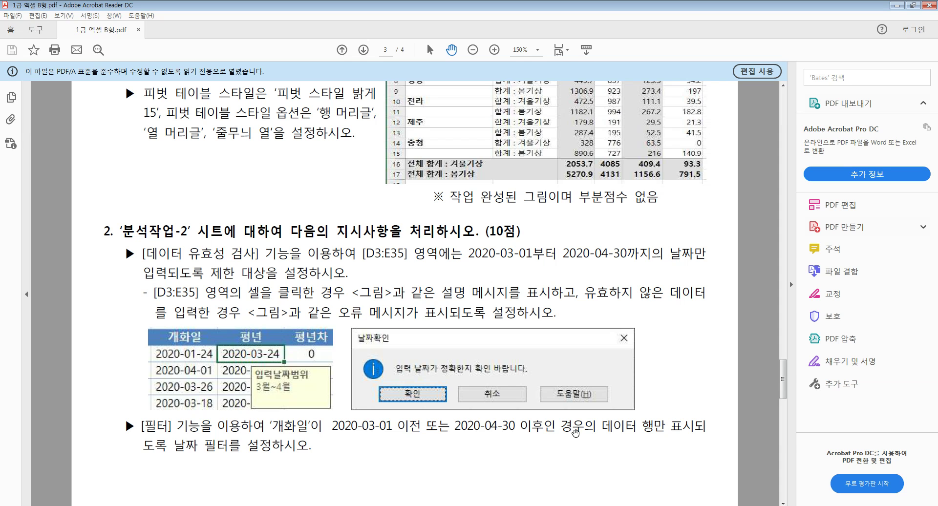
scroll(361, 330, "down", 5)
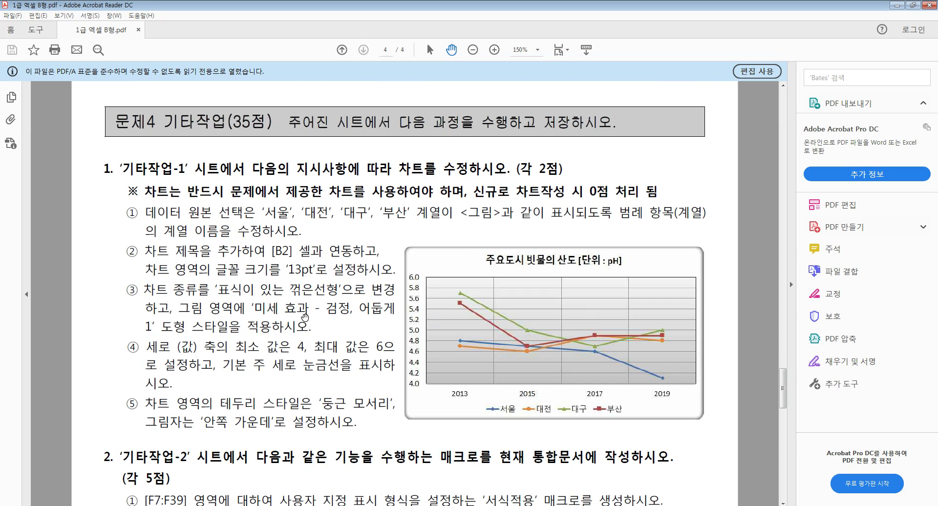
scroll(304, 316, "up", 5)
scroll(304, 337, "down", 6)
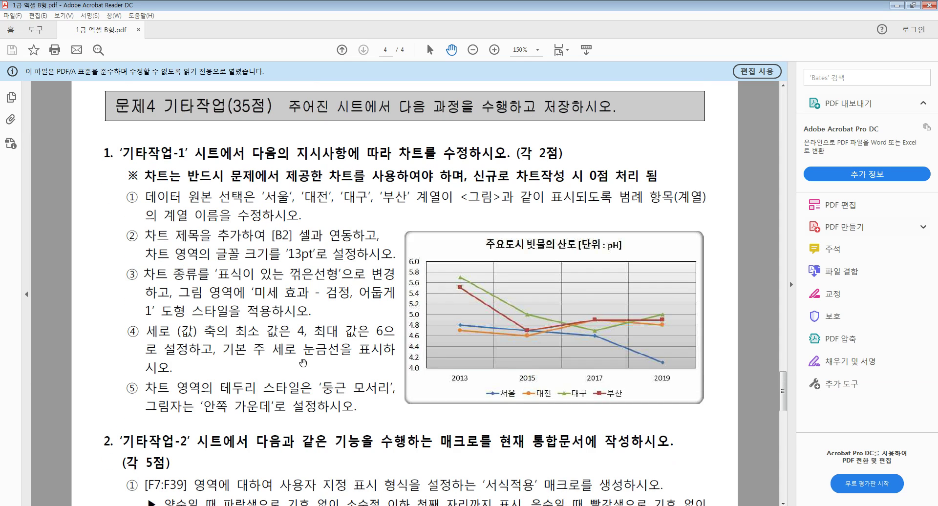
scroll(303, 362, "down", 4)
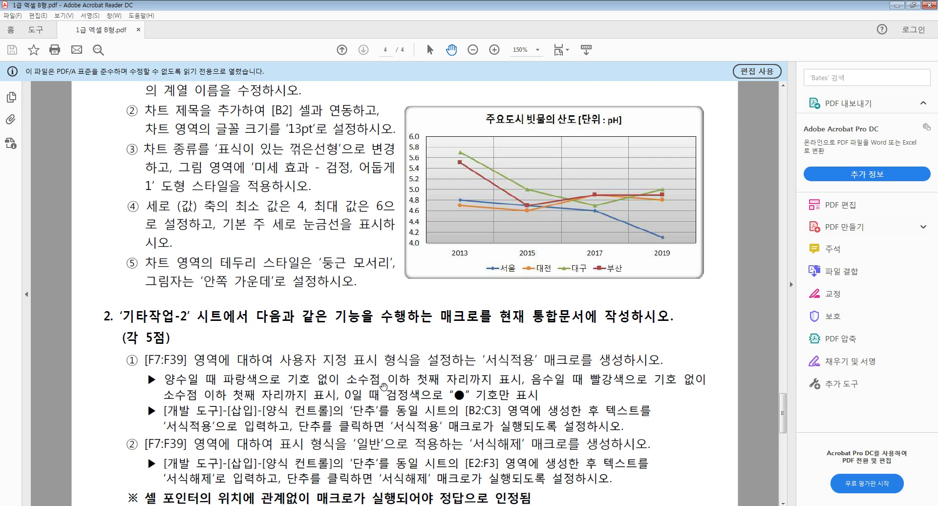
scroll(381, 381, "up", 1)
scroll(341, 293, "down", 1)
scroll(327, 313, "up", 1)
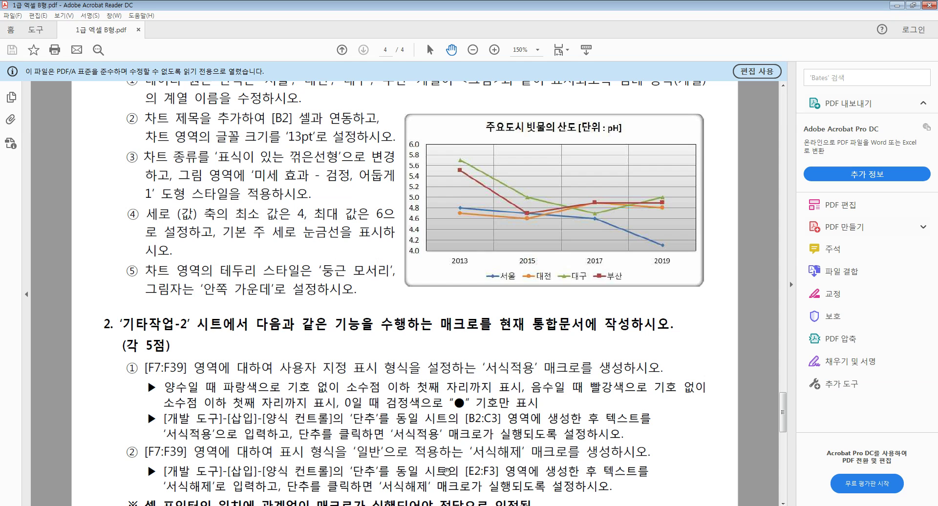
Step: Switch to the Notepad notes and replace the data validation mention after "사용자 지정 표시 형식" with "적용과 해제"
key("alt+Tab")
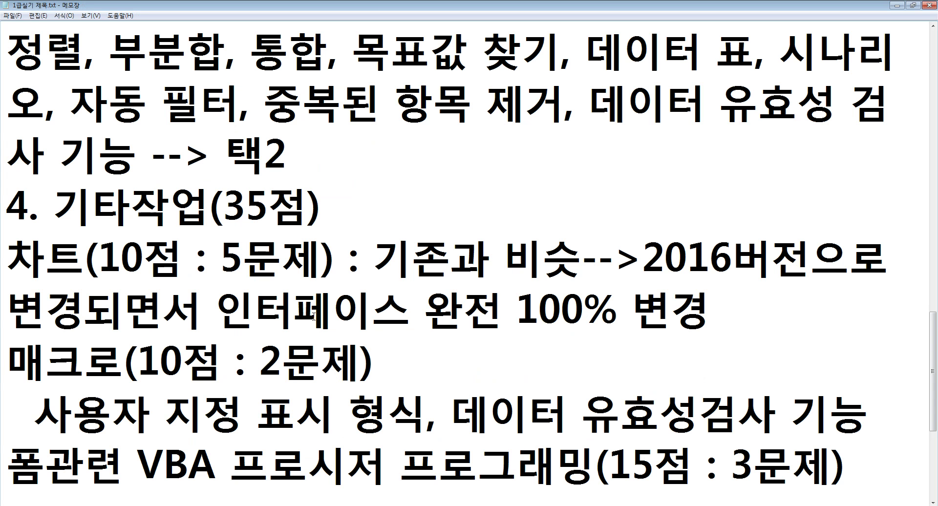
left_click_drag(428, 413, 854, 434)
key("Delete")
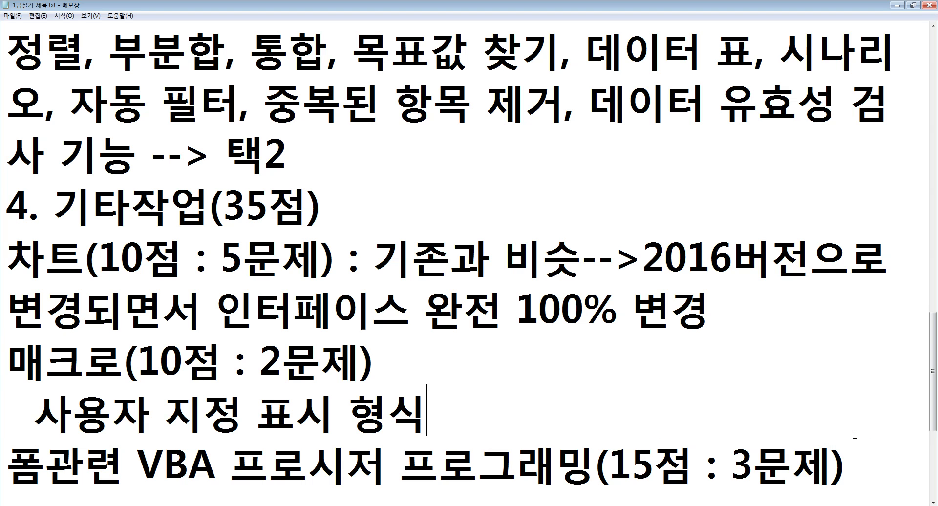
type("적용과 ㅎ해제")
Step: Add a colon after "매크로(10점 : 2문제)" and join the custom display format line onto it without the extra spaces
key("Left")
key("Left")
key("Left")
key("Left")
key("Left")
key("Left")
key("Left")
key("Left")
key("Left")
key("Left")
key("Left")
key("Left")
key("Up")
key("Right")
key("Right")
key("Right")
key("Right")
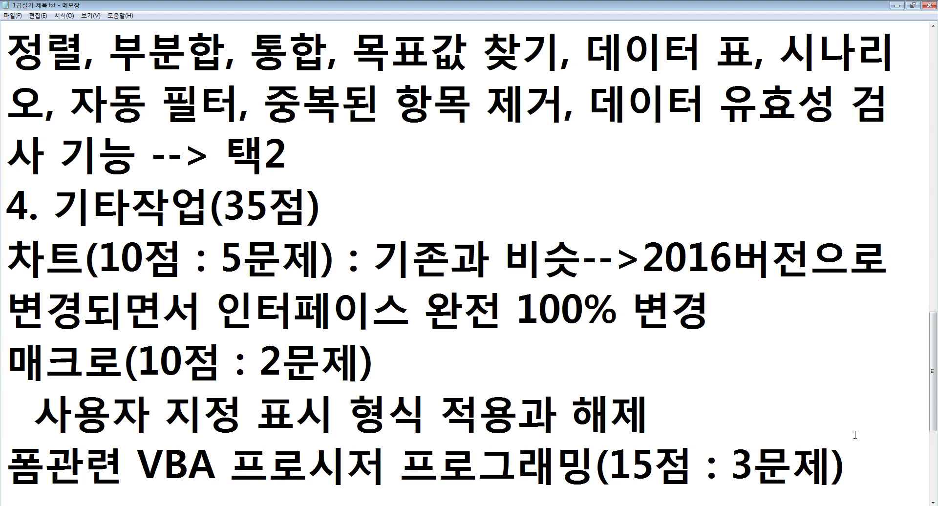
type(":")
key("Delete")
key("Delete")
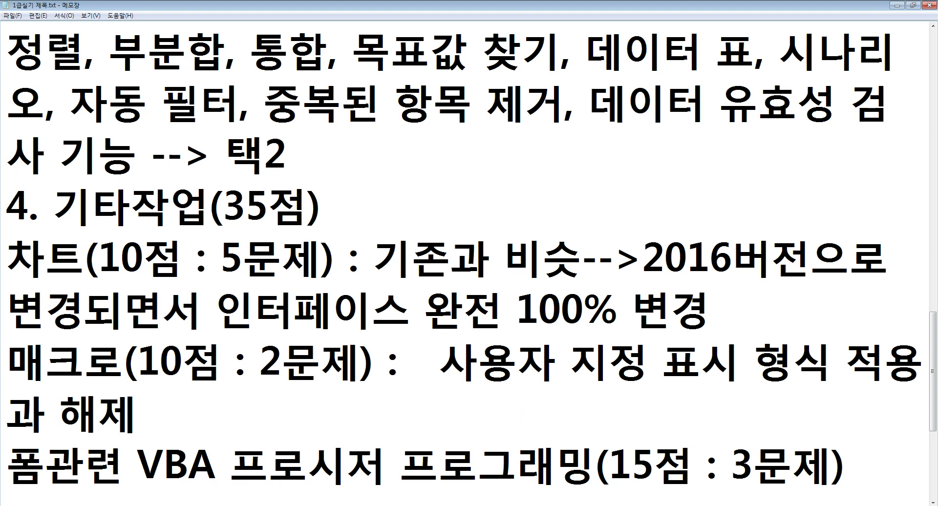
key("Delete")
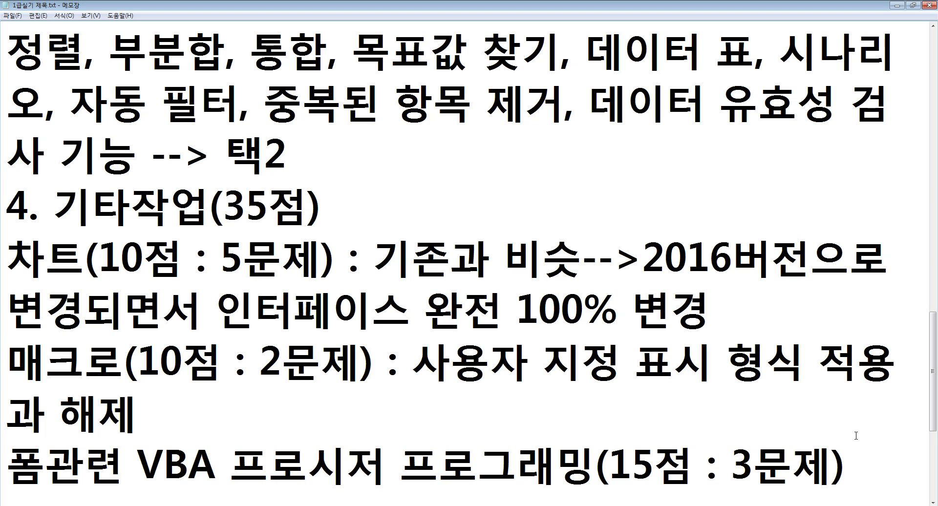
left_click(752, 429)
left_click(807, 374)
Step: Switch to the exam PDF and review the pivot table, data validation and filter questions in 문제3 분석작업
key("alt+Tab")
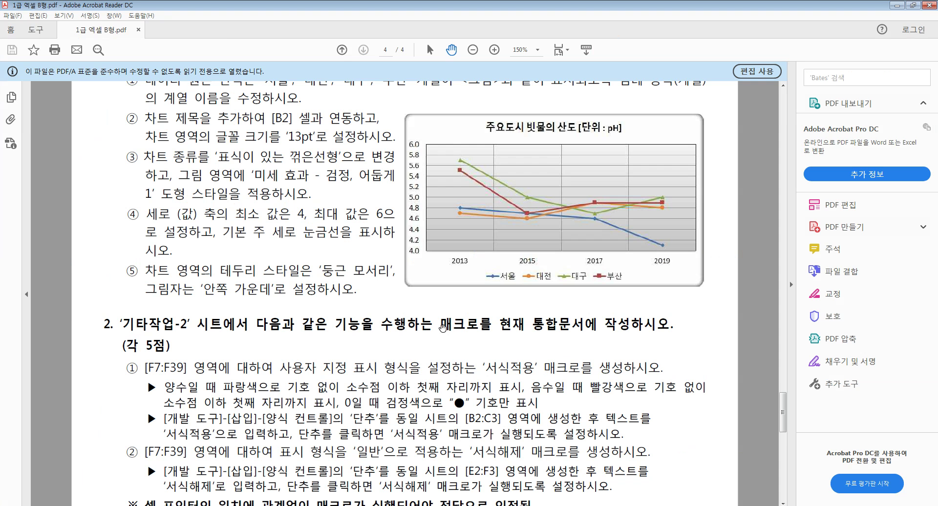
scroll(263, 268, "up", 15)
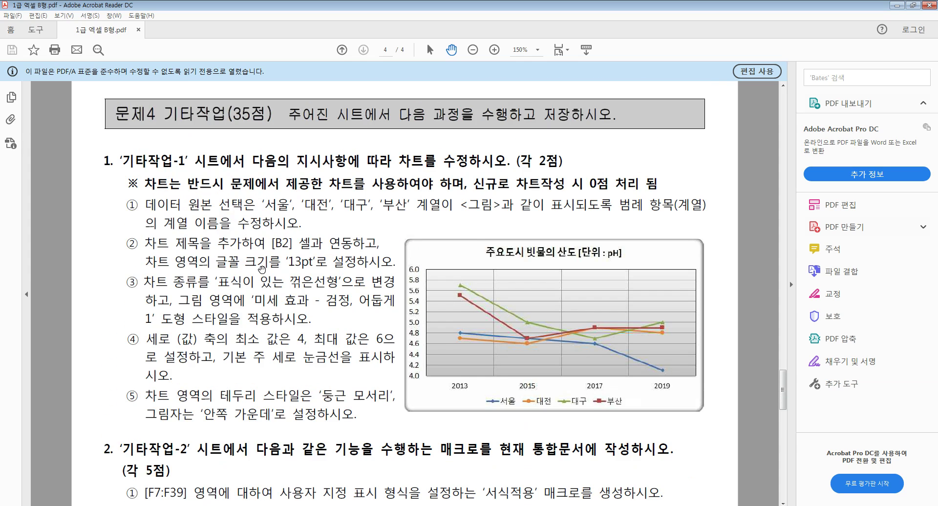
scroll(263, 269, "up", 10)
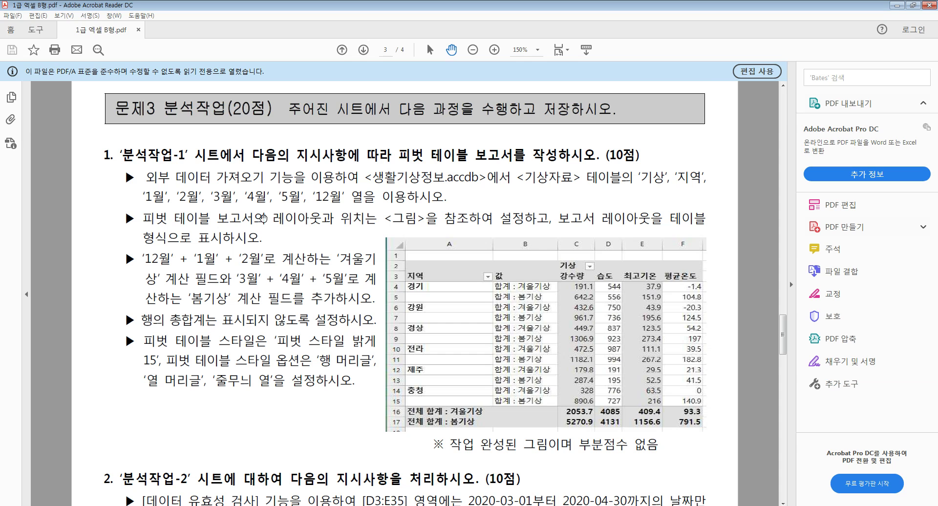
scroll(260, 293, "down", 5)
scroll(259, 298, "down", 10)
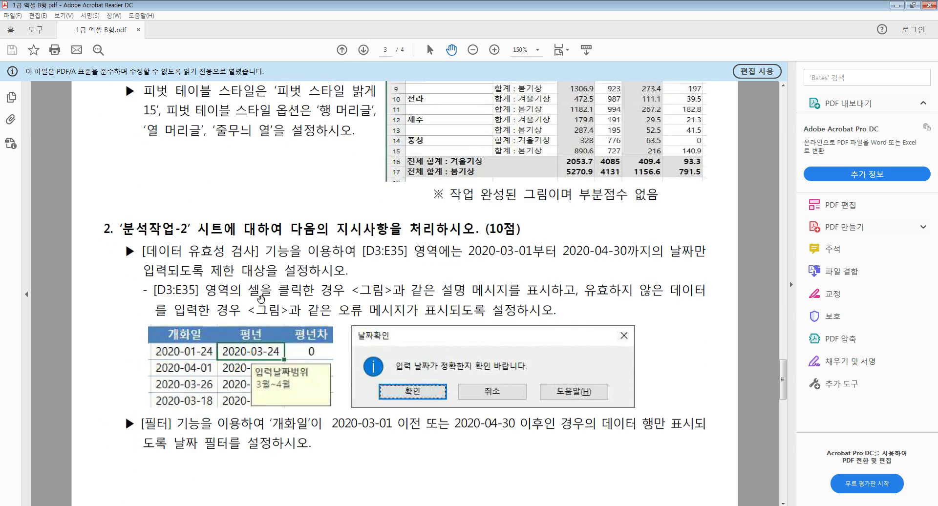
scroll(263, 295, "up", 2)
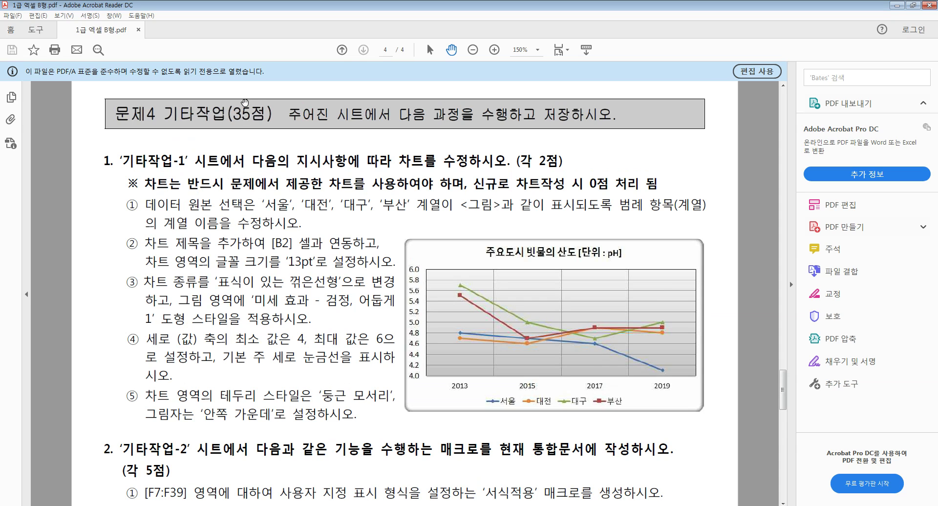
Step: Examine the chart, macro and procedure questions in 문제4 기타작업 of the exam PDF
scroll(280, 244, "down", 2)
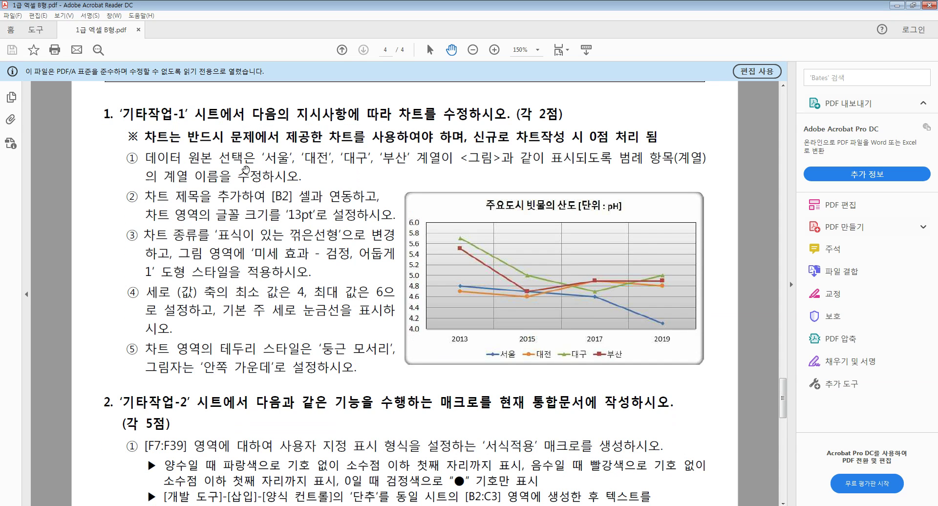
scroll(276, 276, "down", 1)
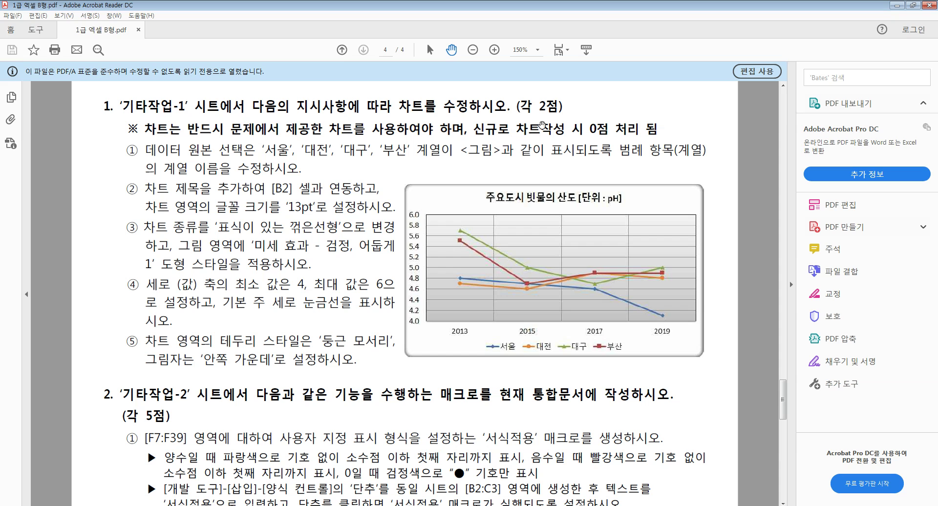
scroll(281, 330, "down", 3)
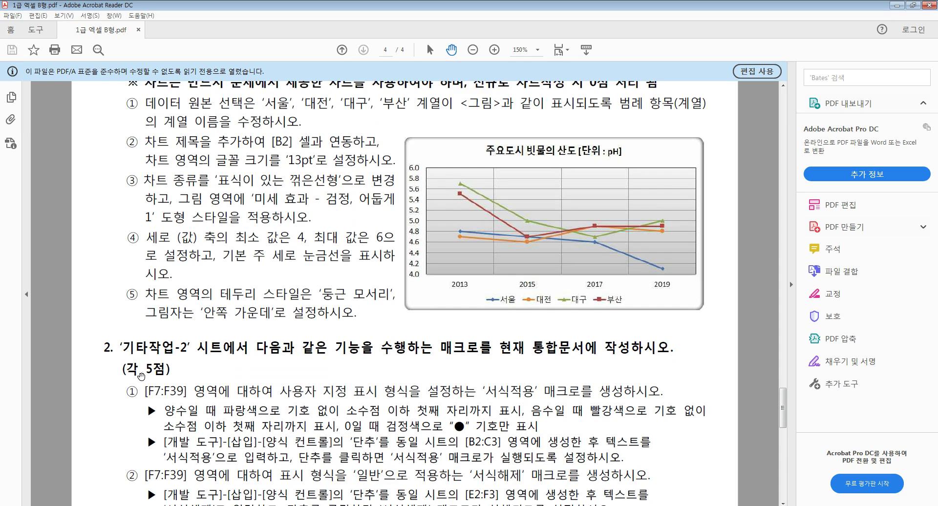
scroll(203, 375, "down", 2)
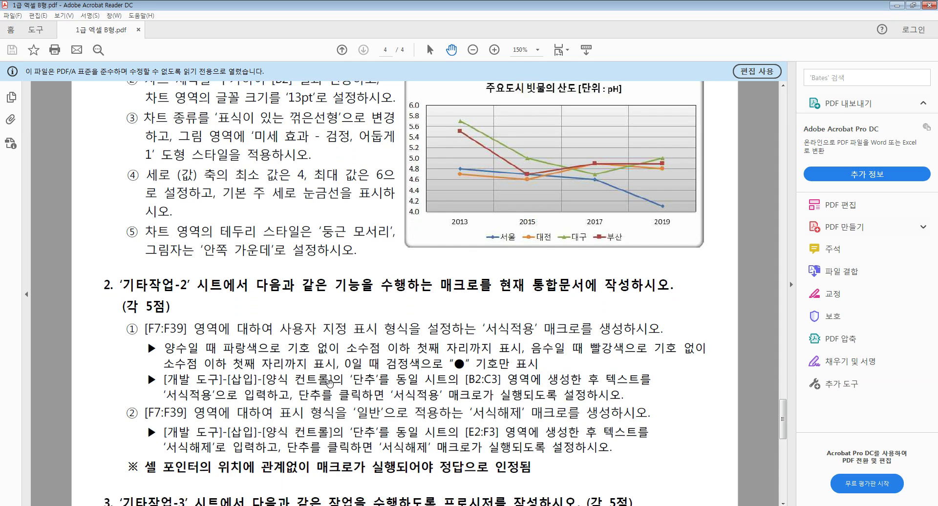
scroll(317, 382, "down", 3)
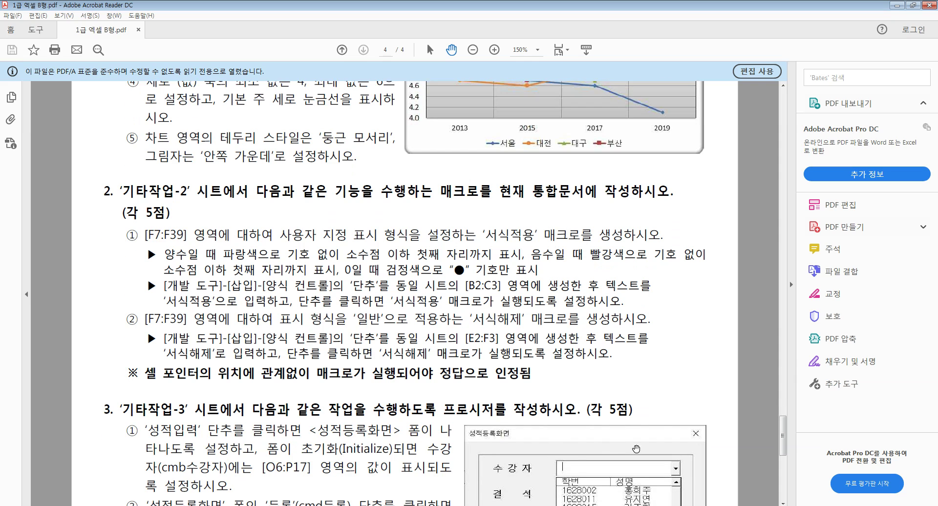
scroll(625, 448, "down", 1)
scroll(601, 378, "down", 2)
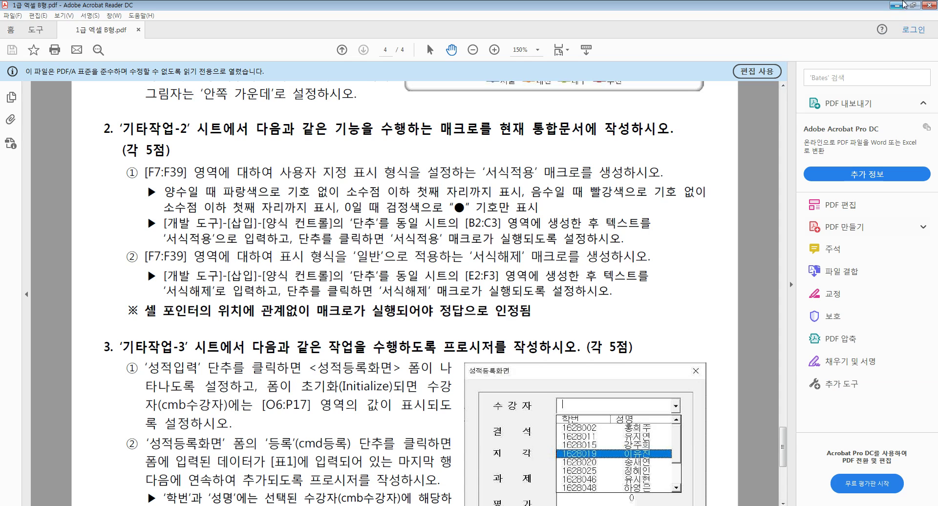
Step: Return to the Notepad notes and review the 분석 작업 and 기타작업 entries
left_click(902, 5)
left_click(501, 185)
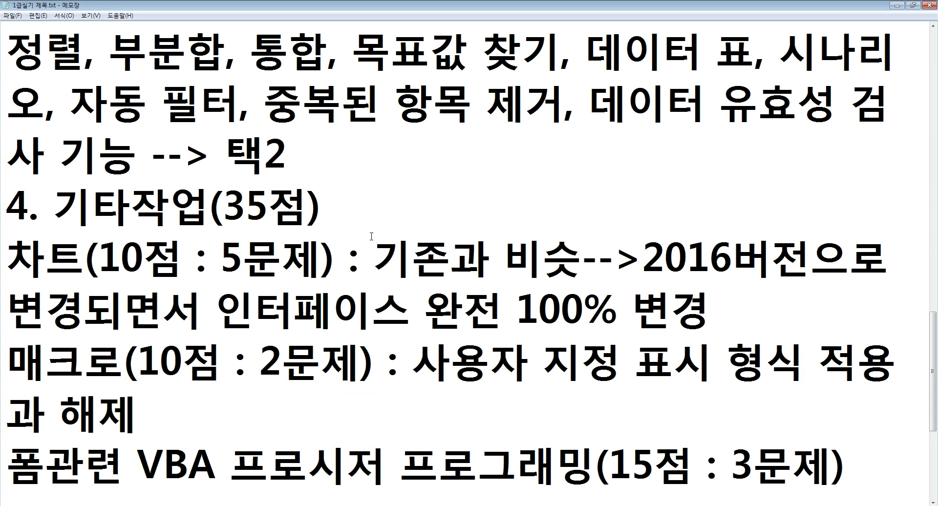
scroll(313, 268, "up", 2)
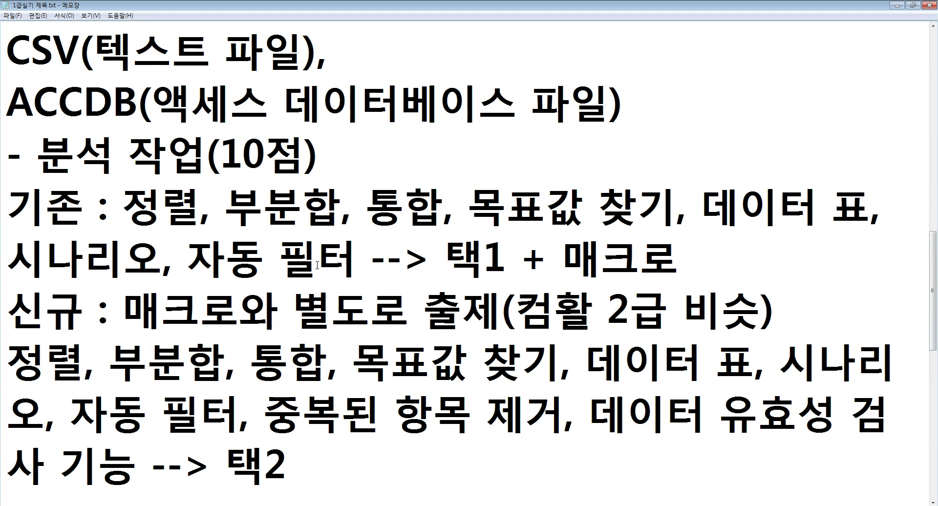
scroll(309, 261, "down", 1)
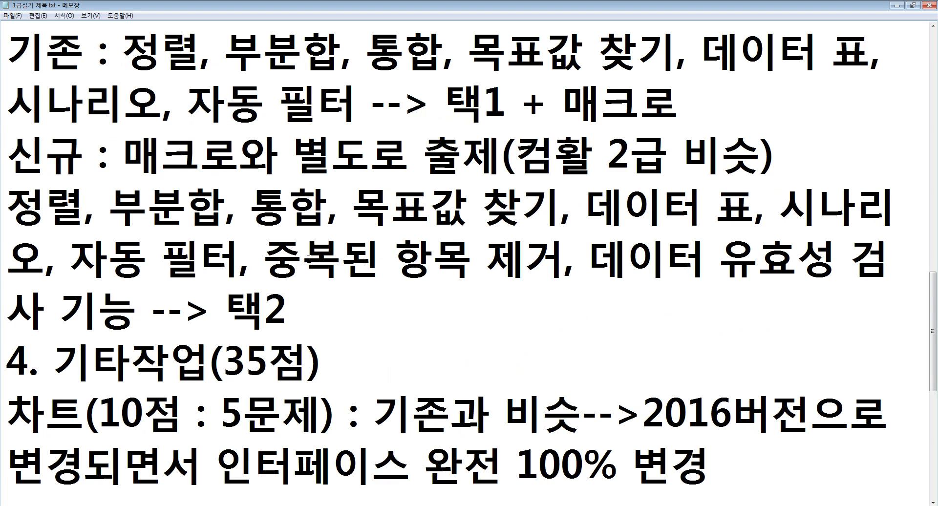
scroll(309, 259, "up", 2)
scroll(308, 261, "down", 4)
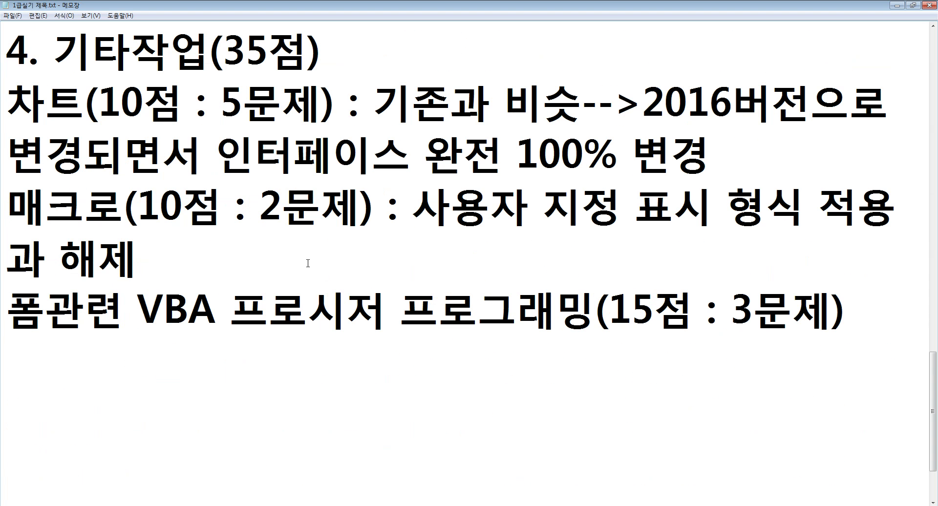
scroll(307, 263, "up", 1)
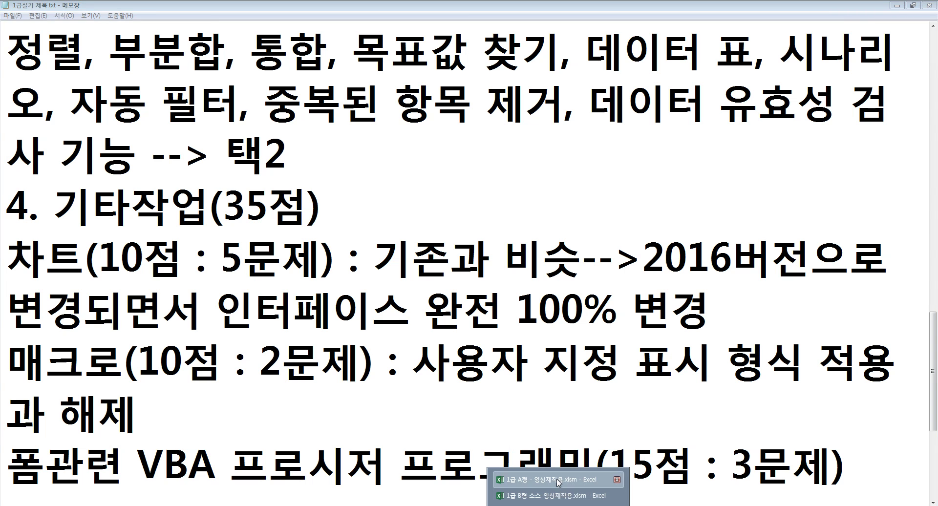
Step: Switch to the Excel workbook 1급 A형 - 영상제작용.xlsm and examine the 기본작업-1, 기본작업-2 and 계산작업 sheets
left_click(616, 479)
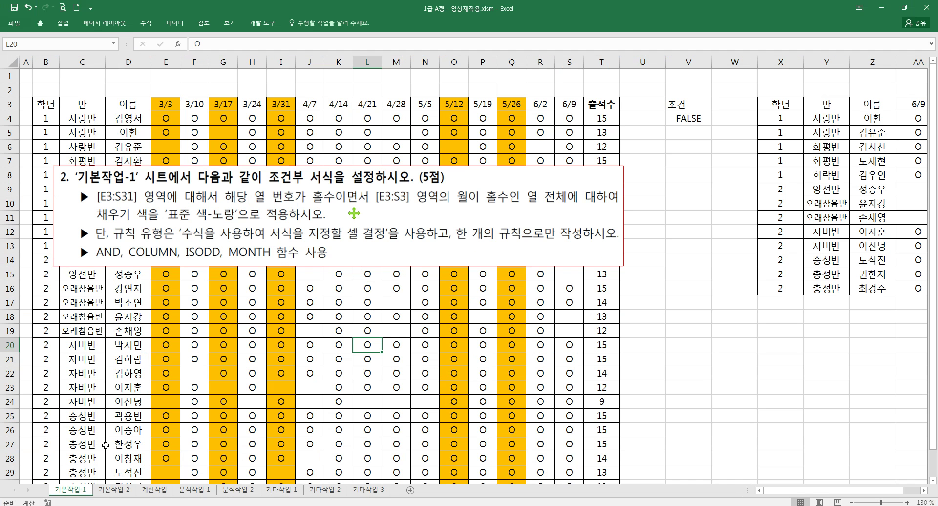
left_click(267, 264)
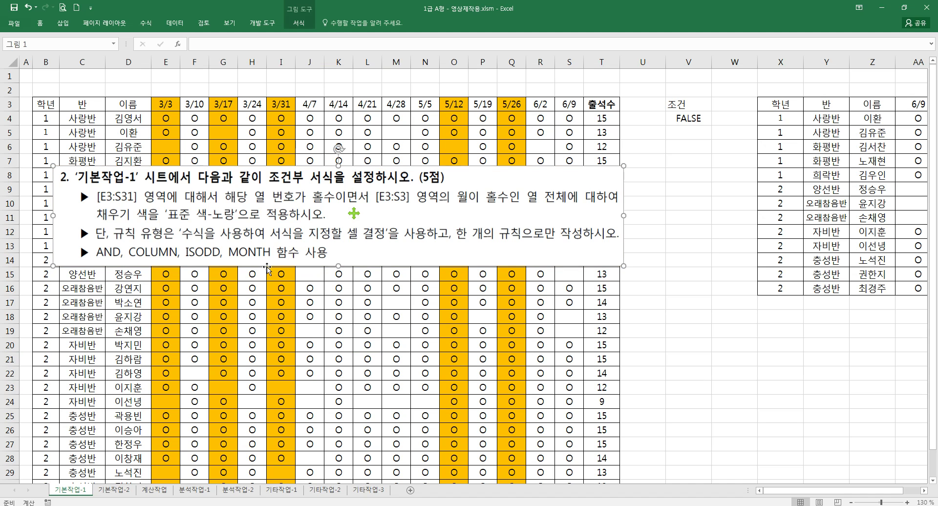
left_click(113, 490)
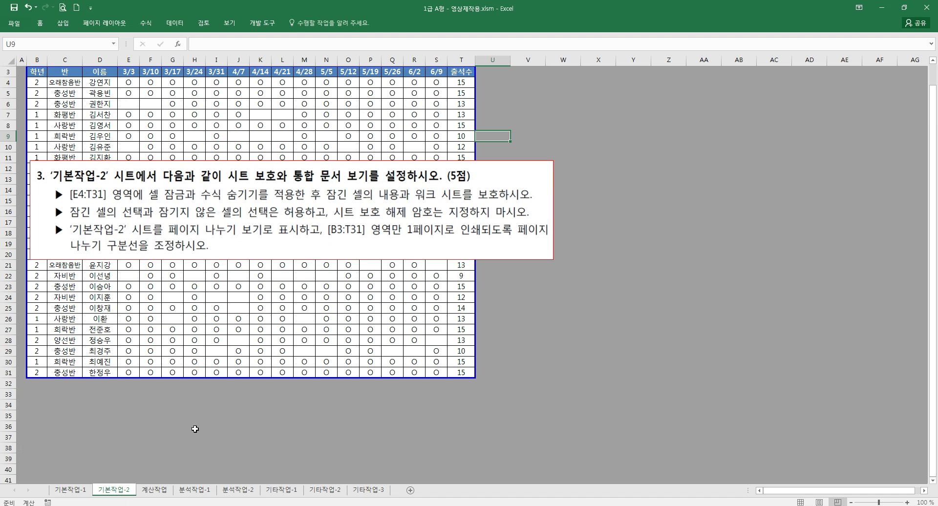
left_click(154, 490)
left_click(326, 288)
scroll(312, 298, "down", 4)
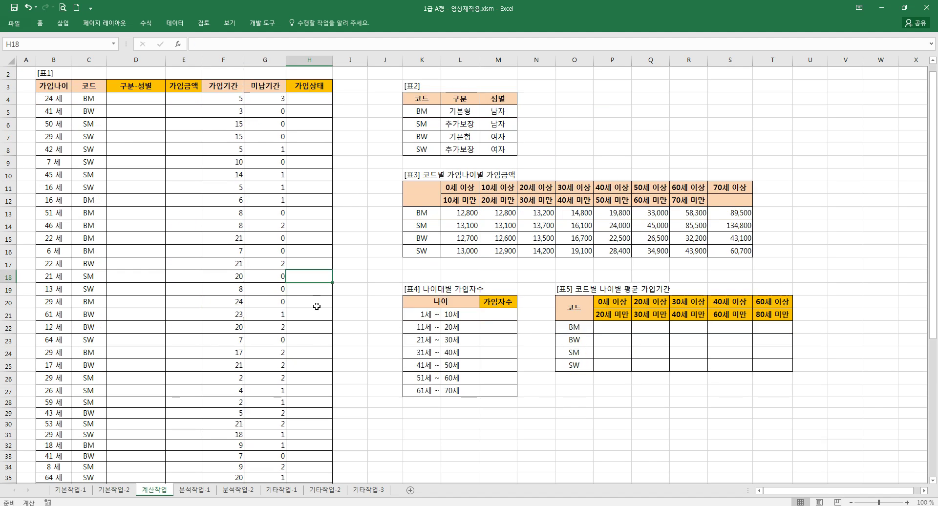
Step: Examine the questions on the 분석작업-1, 분석작업-2 and 기타작업-1 sheets
left_click(195, 490)
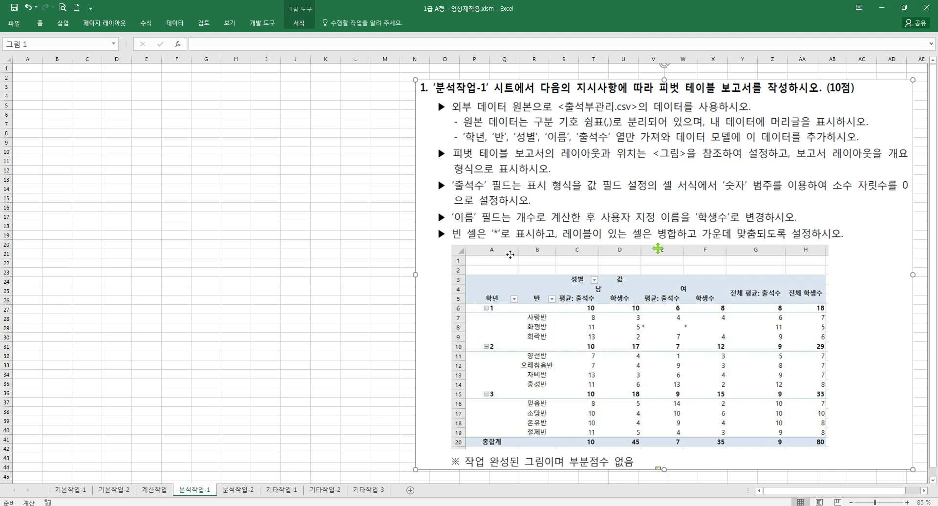
left_click_drag(510, 254, 512, 250)
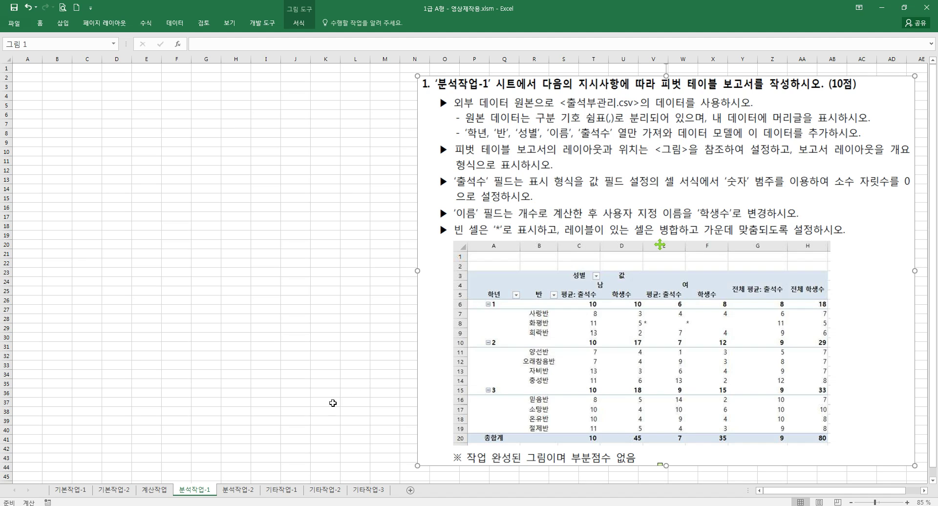
left_click(238, 489)
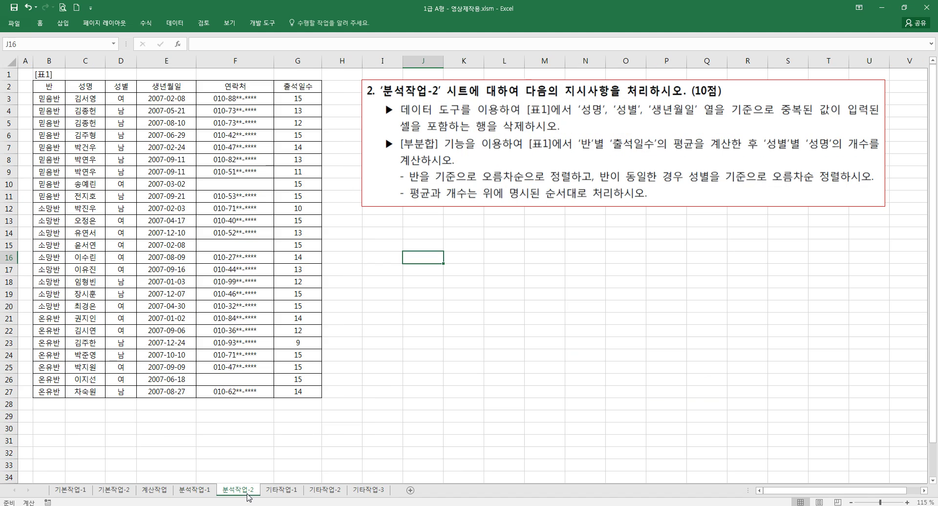
left_click(281, 490)
left_click(252, 491)
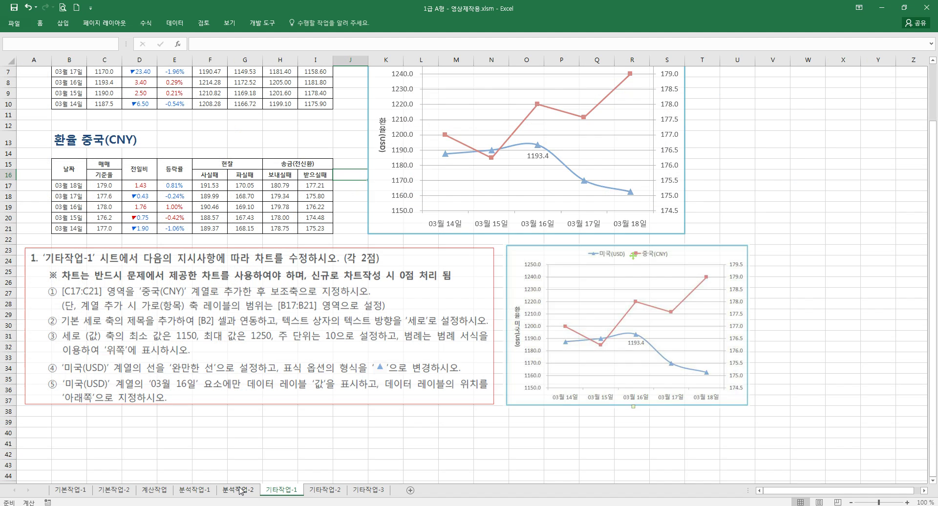
Step: Open the 기타작업-2 sheet and enlarge its macro question picture, repositioning it over the attendance table
left_click(454, 144)
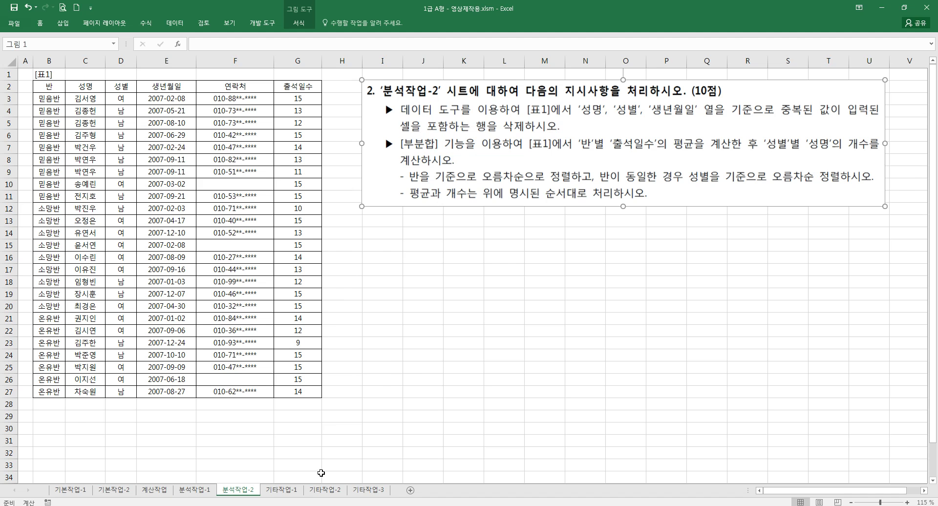
left_click(321, 489)
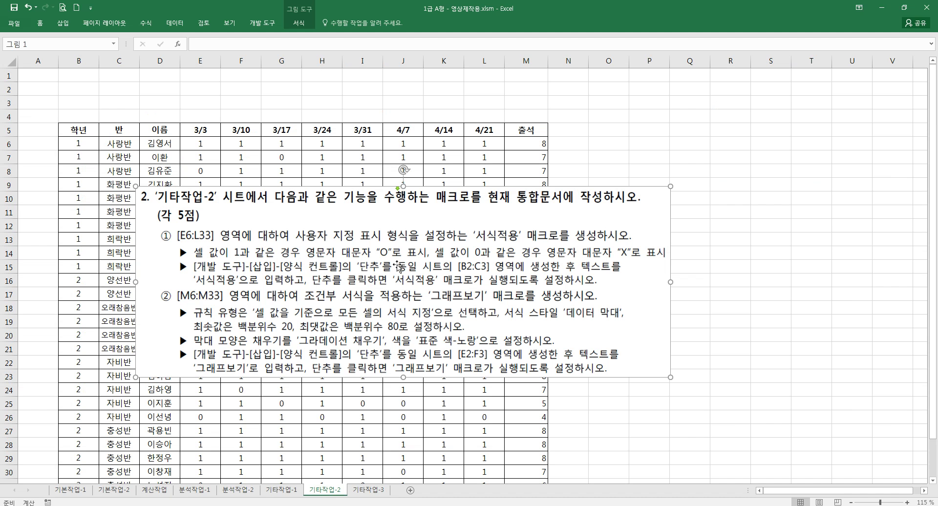
left_click_drag(464, 317, 416, 295)
left_click_drag(622, 355, 832, 430)
left_click_drag(565, 344, 530, 308)
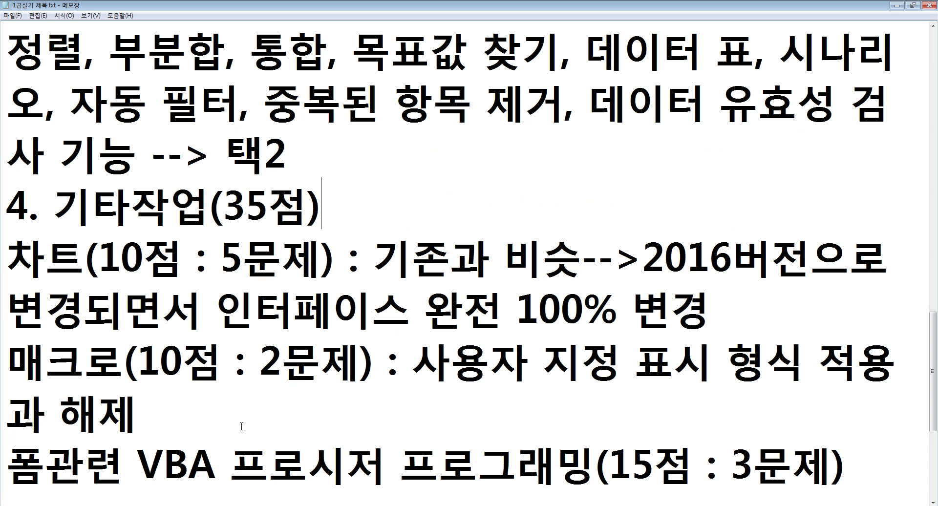
Step: In the Notepad notes, put 사용자 지정 표시 형식 적용과 해제 on its own line below the 매크로 heading
scroll(242, 427, "down", 2)
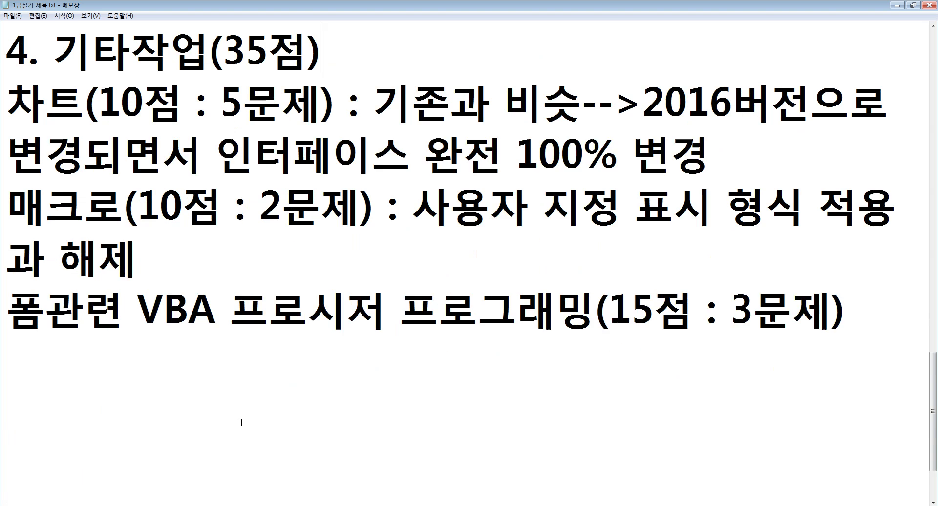
scroll(242, 386, "up", 1)
left_click(216, 335)
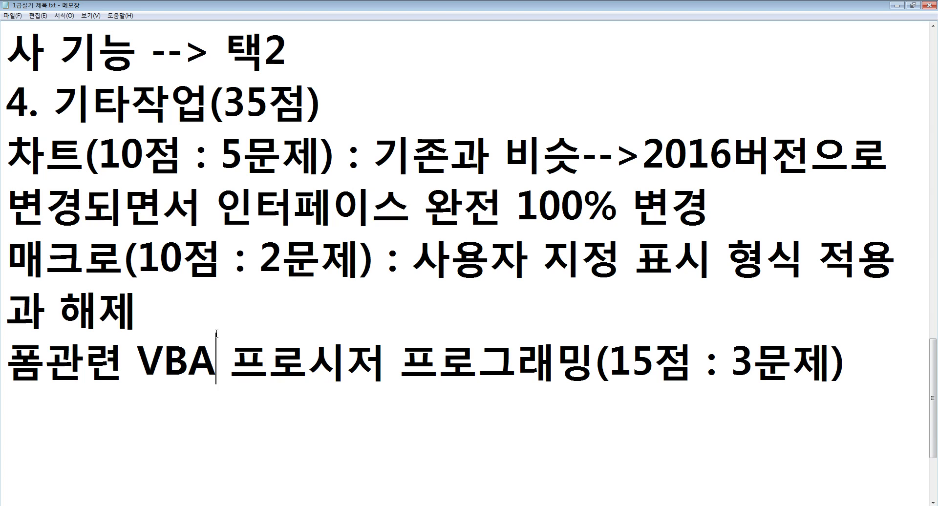
left_click(403, 269)
left_click(418, 270)
key("Return")
key("Right")
key("Right")
key("Right")
key("Right")
key("Right")
key("Right")
key("Right")
key("Right")
key("Right")
key("Right")
key("Right")
key("Right")
key("Right")
key("Right")
key("Right")
key("Right")
key("Right")
key("Right")
key("Right")
key("Right")
key("Return")
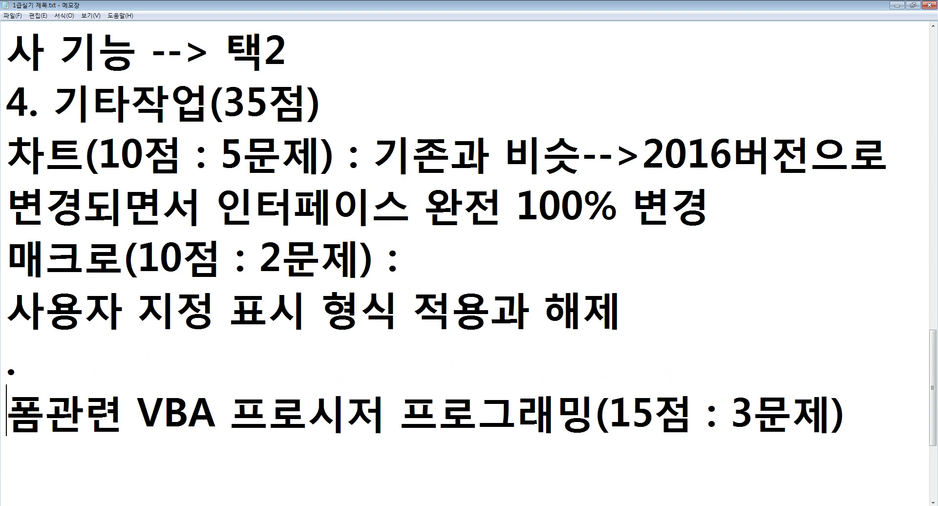
key("BackSpace")
left_click(6, 358)
key("Delete")
key("Left")
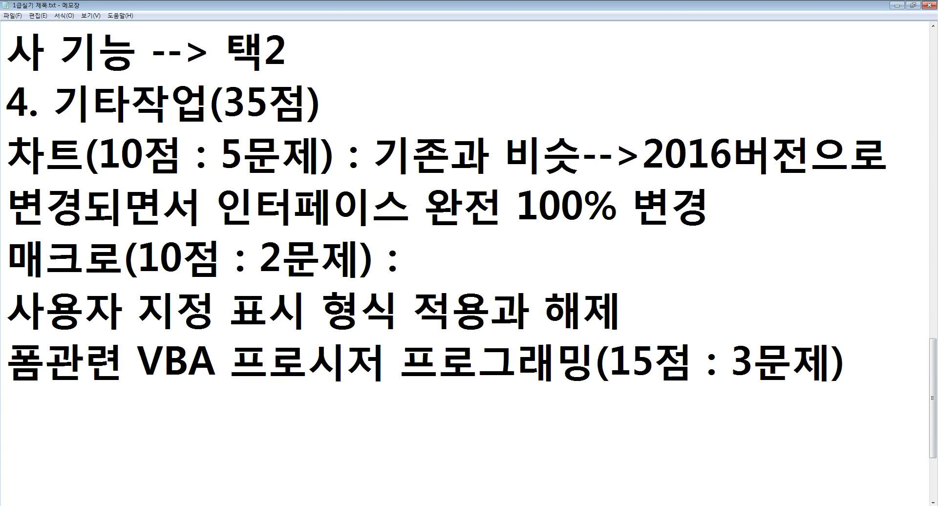
Step: Add the line 비수식 유형 조건부 서식 below the custom format entry in the 매크로 notes
key("Return")
type("조건부서")
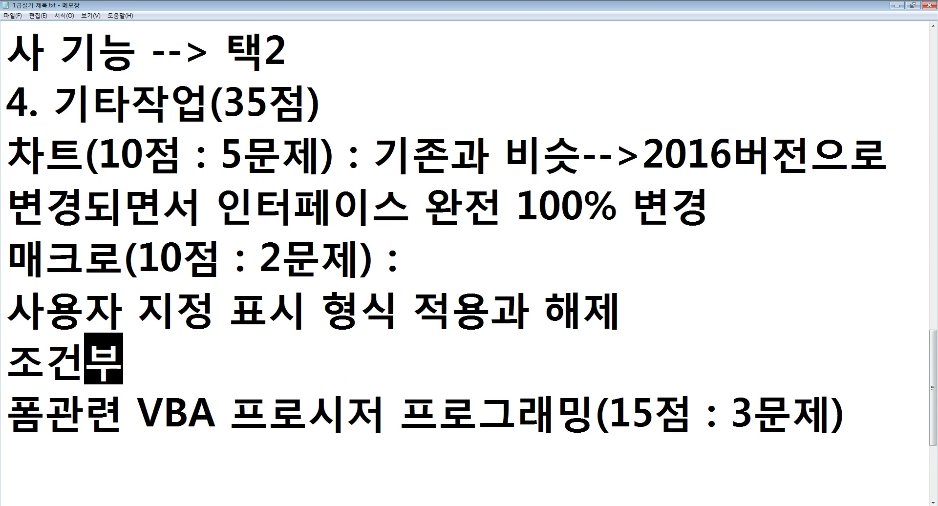
key("BackSpace")
key("BackSpace")
type("서식")
key("Left")
key("Left")
key("Left")
key("Left")
key("Left")
key("Left")
type("비수")
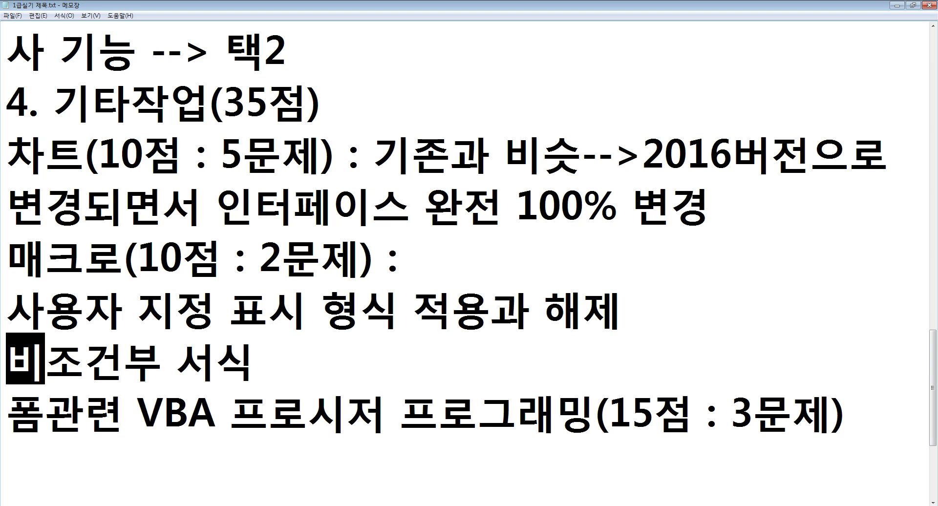
type("식유형")
key("Left")
key("Left")
key("Right")
key("Right")
key("Right")
key("Right")
key("Right")
key("Right")
key("Right")
key("Right")
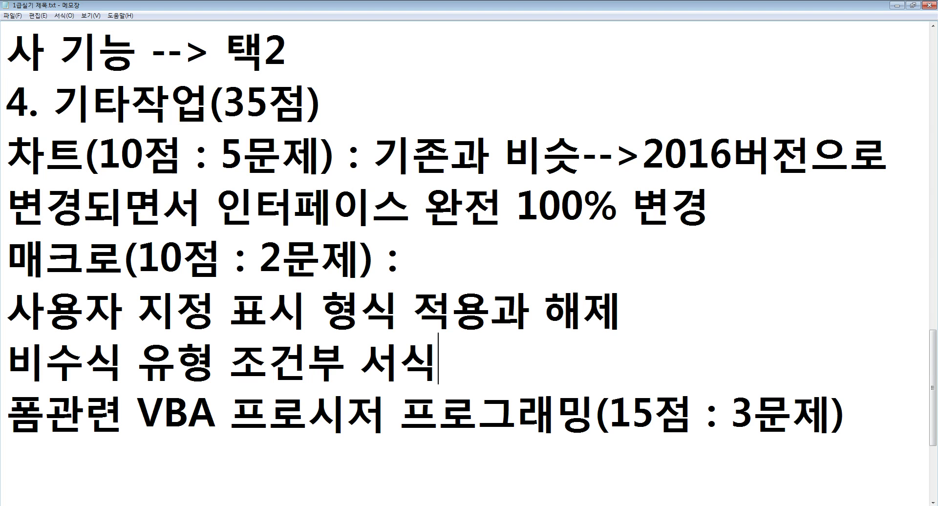
Step: Indent the two entries under the 매크로 heading by two spaces each
left_click(4, 301)
left_click(6, 383)
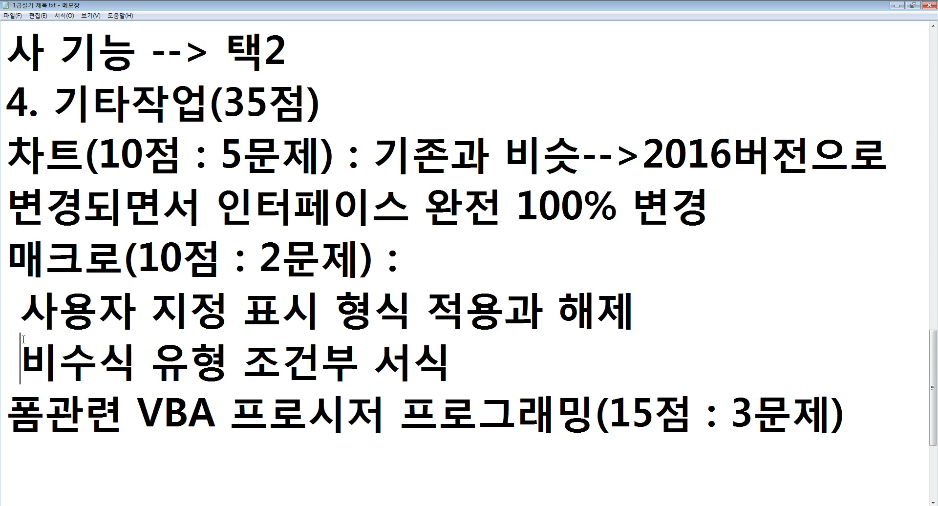
left_click(23, 316)
key("Down")
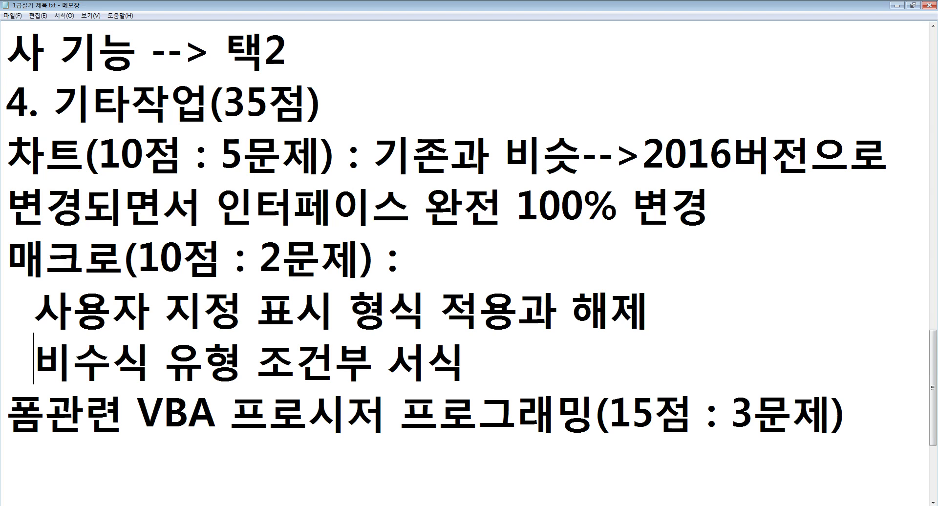
Step: Switch to the Excel workbook 1급 B형 소스-영상제작용.xlsm and examine the 기본작업-1, 기본작업-2 and 계산작업 sheets
left_click(544, 504)
left_click(551, 479)
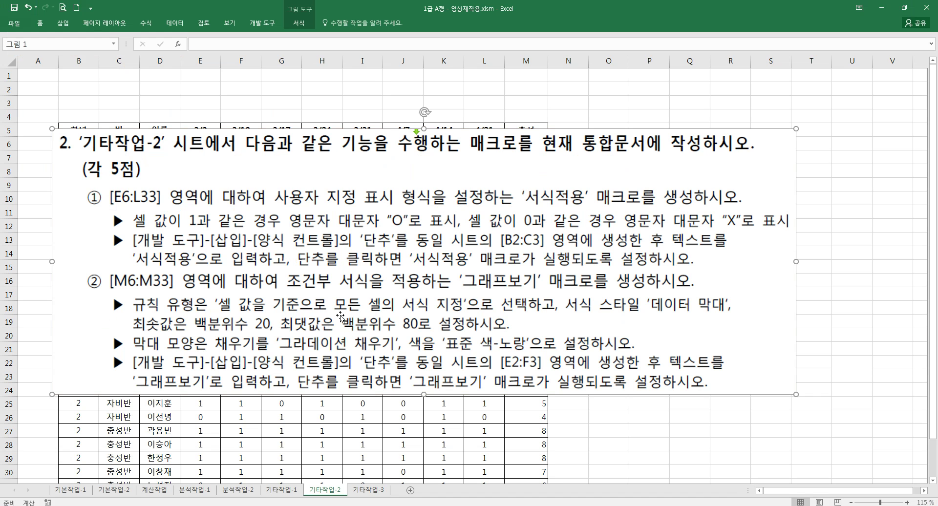
left_click(551, 503)
left_click(555, 497)
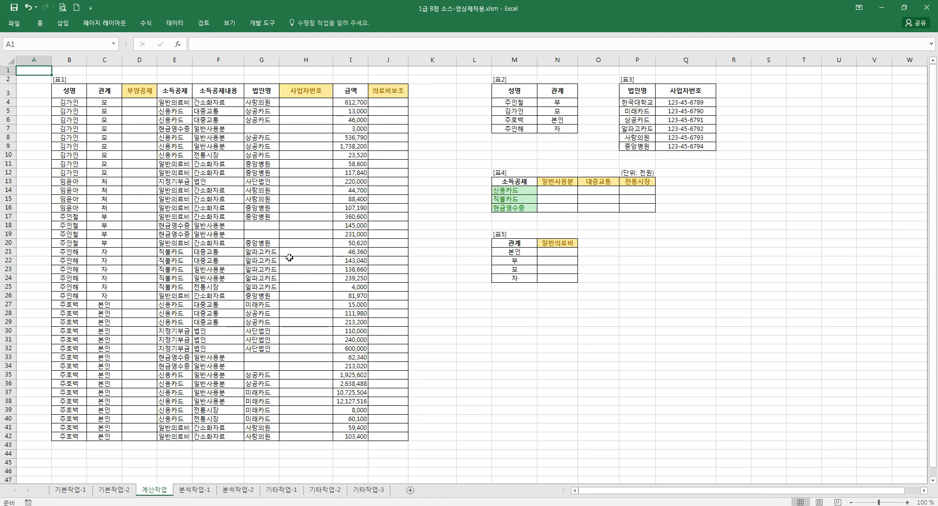
left_click(72, 490)
left_click(226, 276)
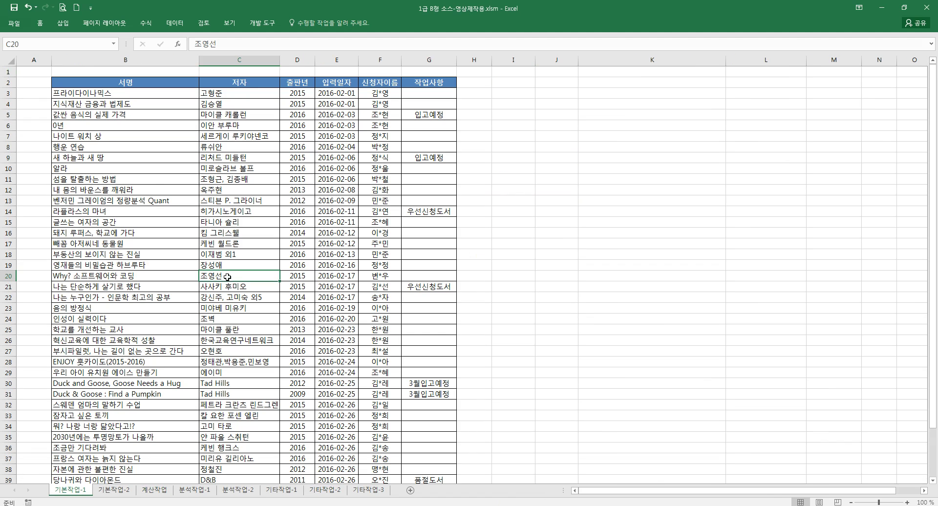
scroll(175, 230, "down", 5)
scroll(159, 328, "up", 5)
left_click(129, 492)
left_click(206, 297)
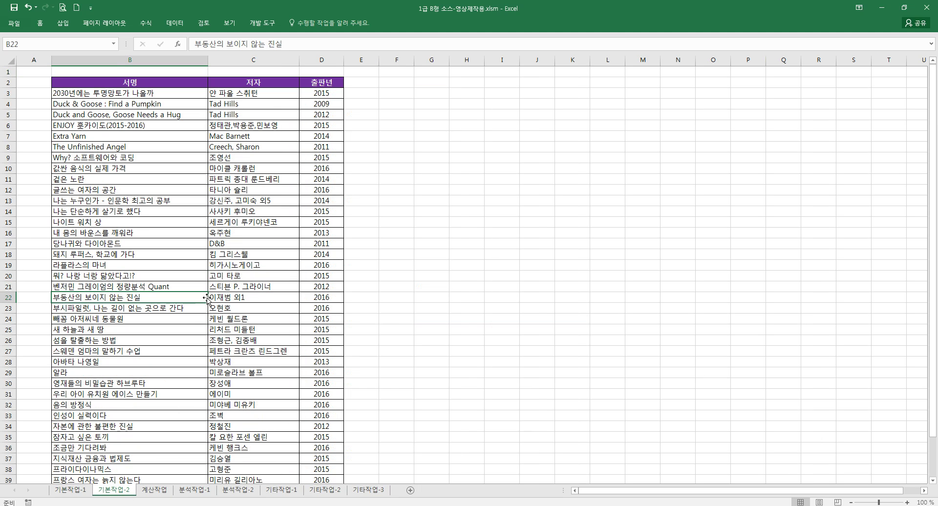
left_click(169, 489)
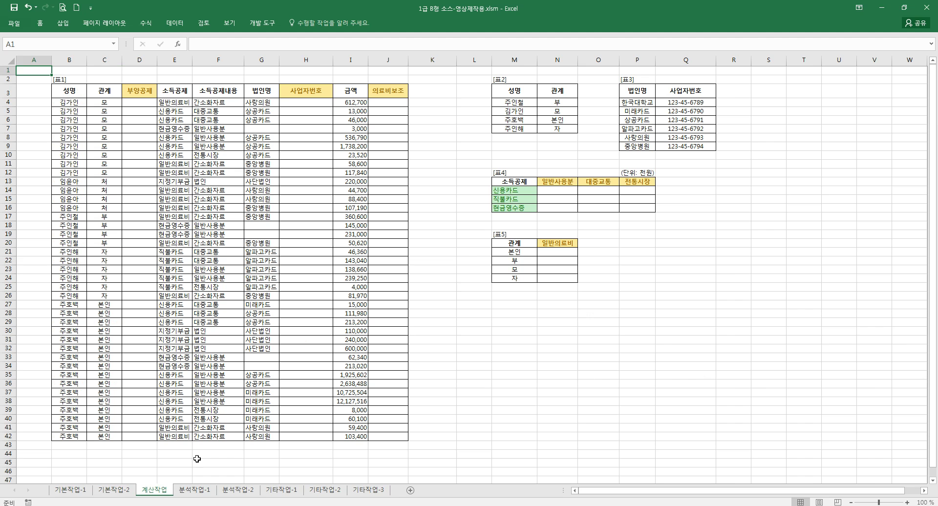
Step: Examine the pivot table question on the 분석작업-1 sheet and the other sources available for importing external data
left_click(205, 490)
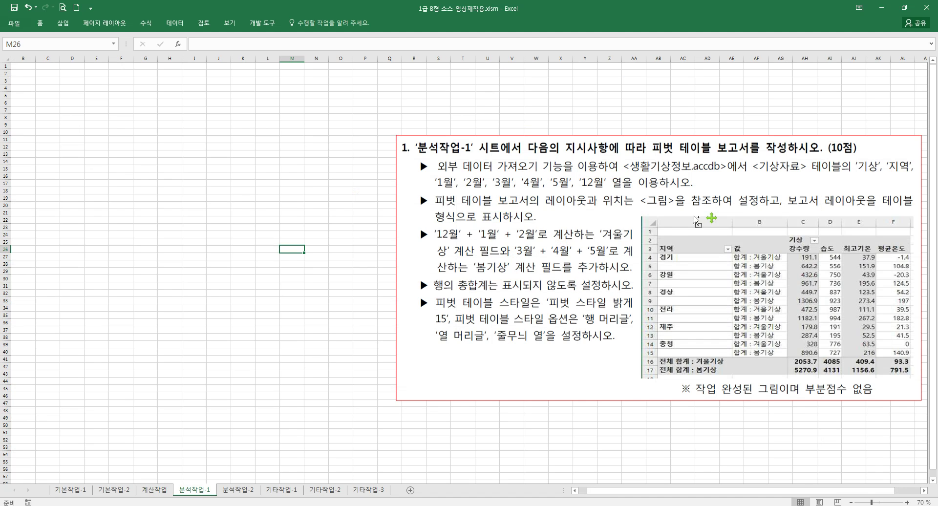
mouse_move(624, 158)
left_mouse_down()
mouse_move(675, 174)
mouse_move(791, 174)
left_mouse_up()
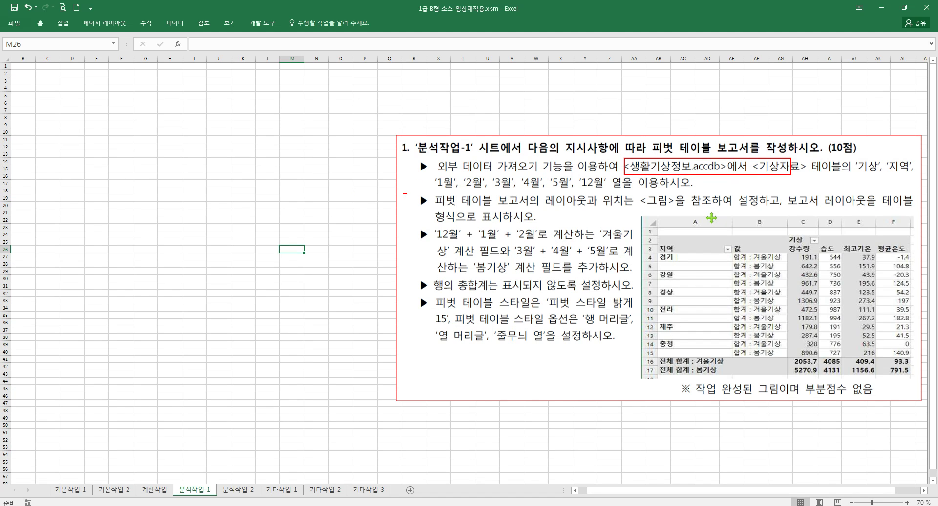
key("Escape")
left_click(342, 118)
left_click(176, 23)
left_click(78, 51)
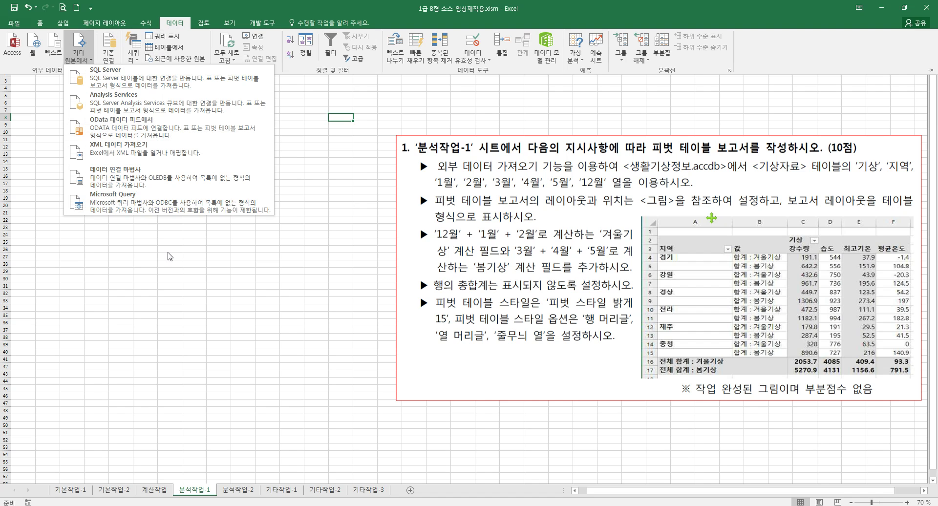
left_click(158, 238)
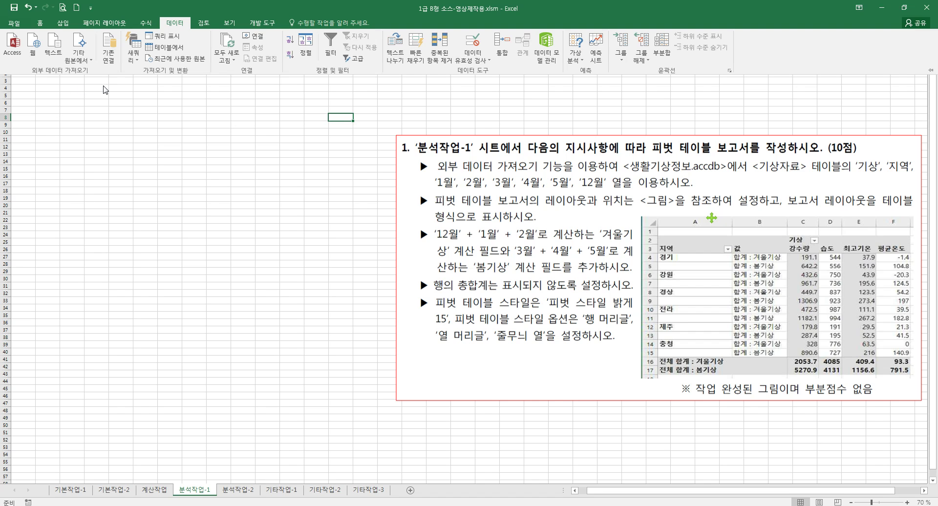
Step: Try out the PivotTable settings for an external data source with the data added to the data model, without creating the table
left_click(63, 22)
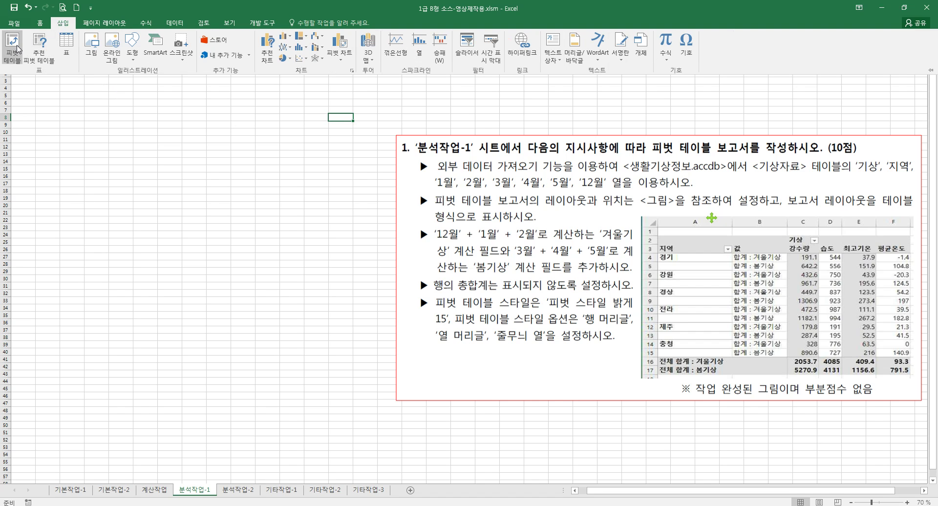
left_click(19, 49)
left_click(326, 161)
left_click(326, 269)
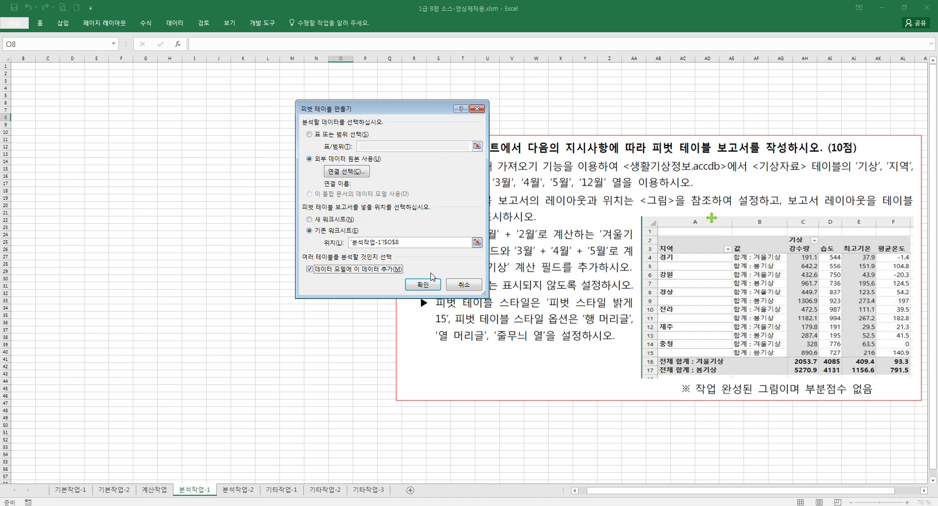
left_click(462, 286)
left_click(291, 271)
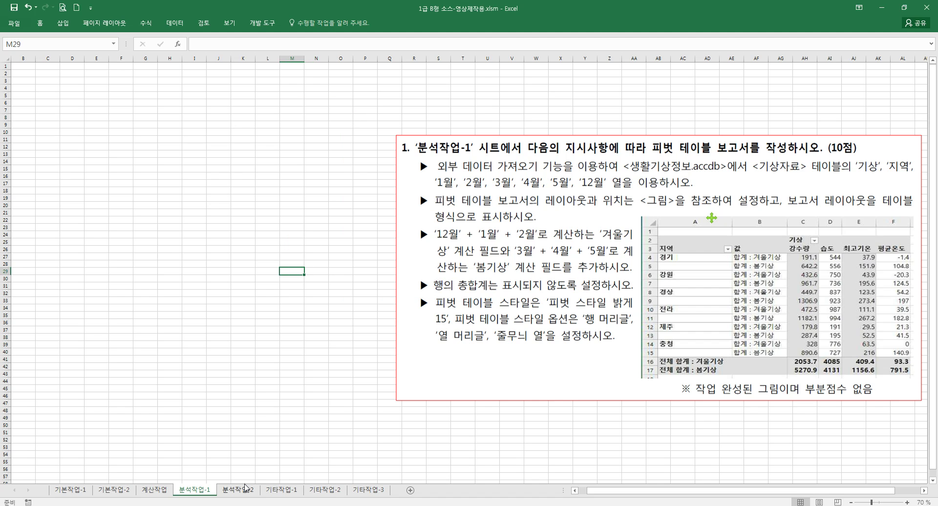
Step: Examine the data validation and filter question on the 분석작업-2 sheet, keeping its question picture in its original place
left_click(237, 489)
left_click(428, 388)
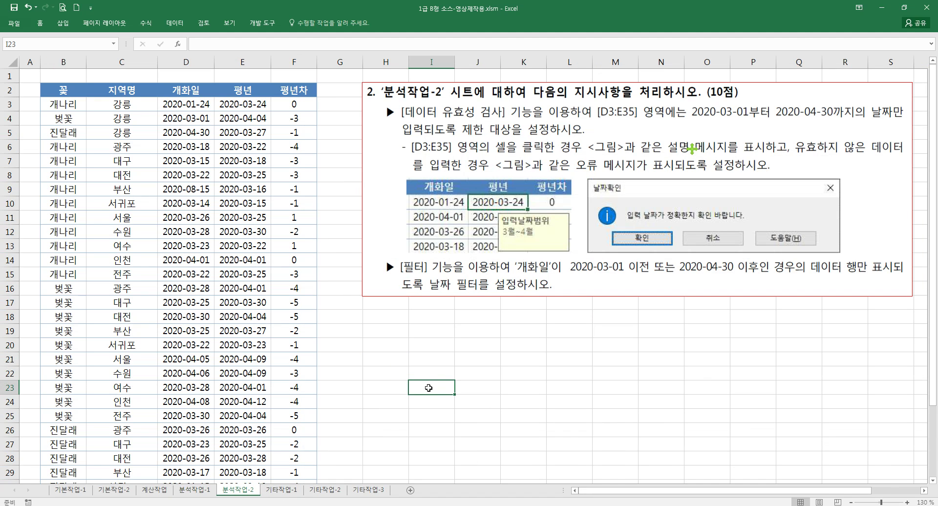
left_click(449, 147)
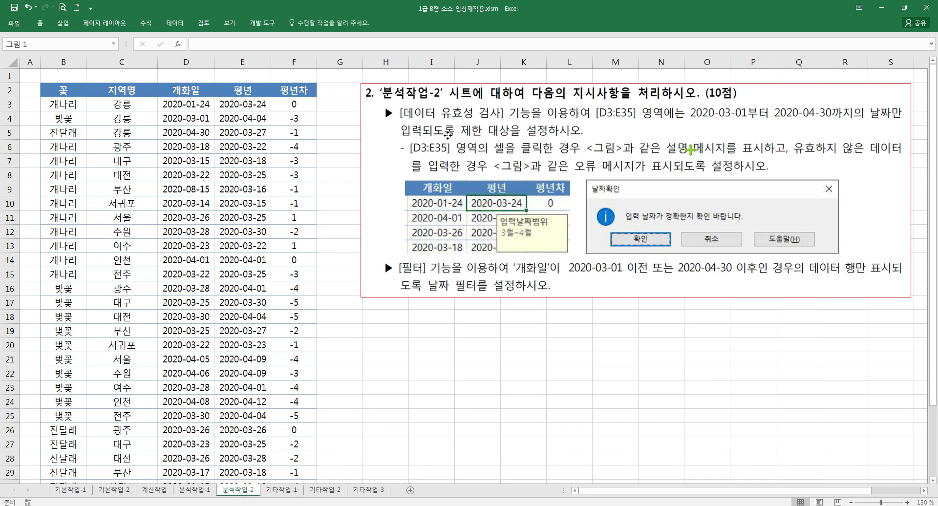
key("ctrl+z")
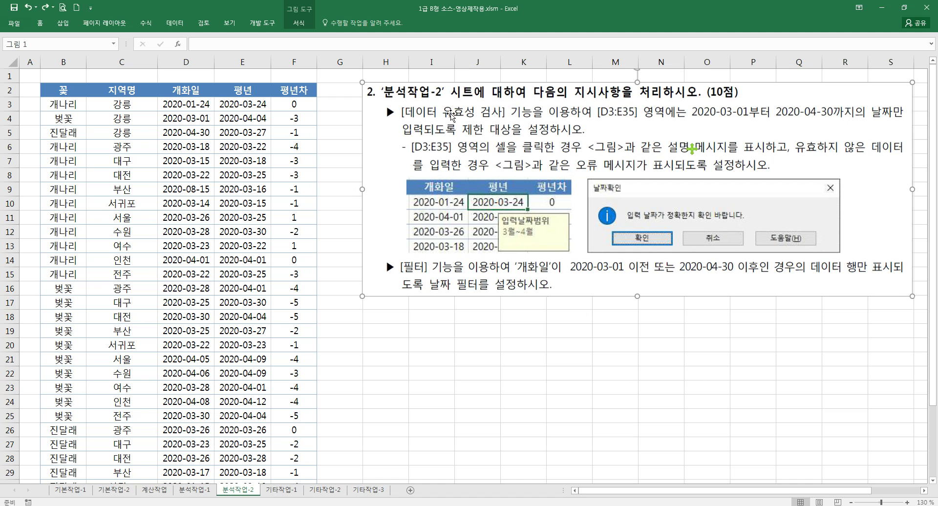
left_click_drag(403, 107, 504, 121)
mouse_move(404, 261)
left_mouse_down()
mouse_move(443, 277)
mouse_move(427, 278)
left_mouse_up()
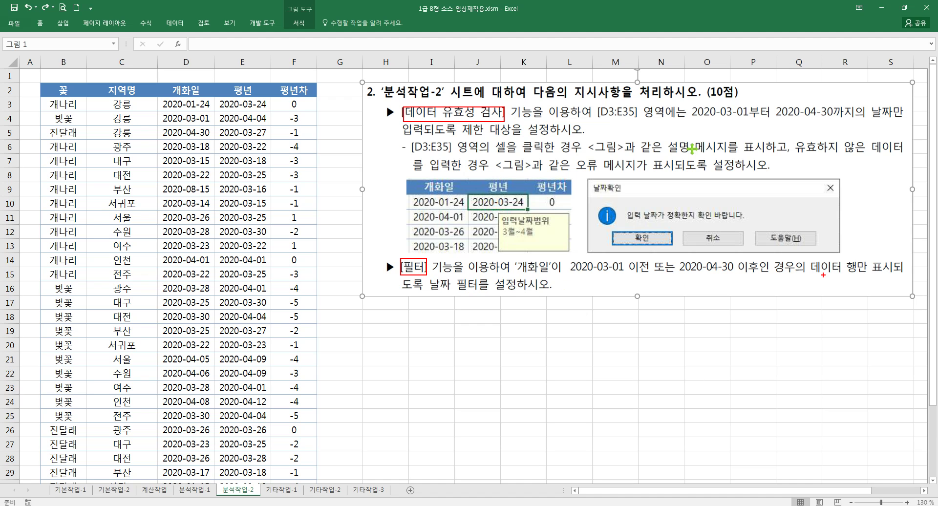
key("Escape")
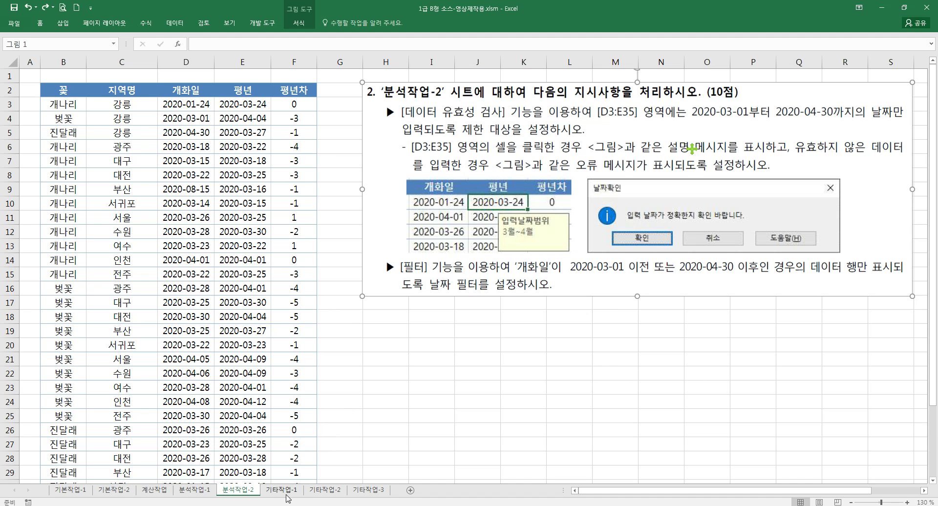
Step: Examine the chart, macro and procedure tasks on the 기타작업-1, 기타작업-2 and 기타작업-3 sheets, and return to the Notepad notes
left_click(285, 490)
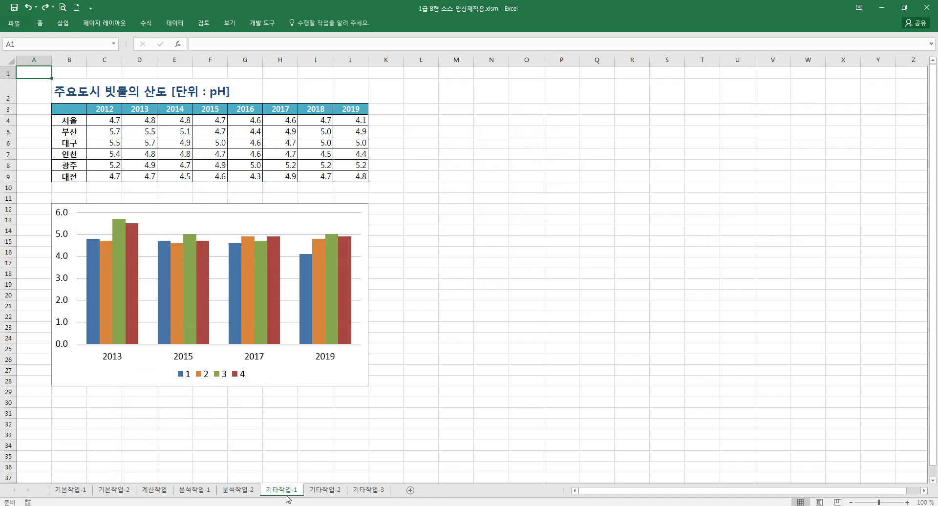
left_click(328, 491)
left_click(431, 334)
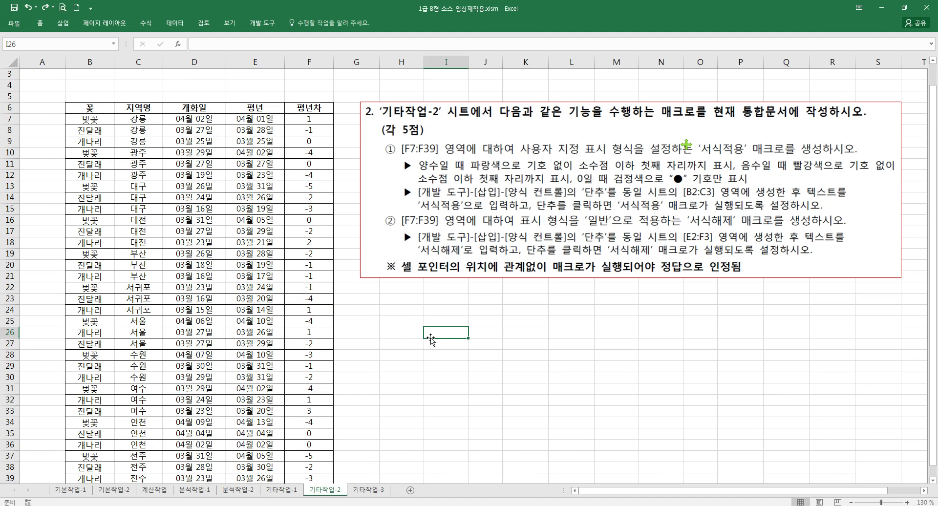
left_click(453, 228)
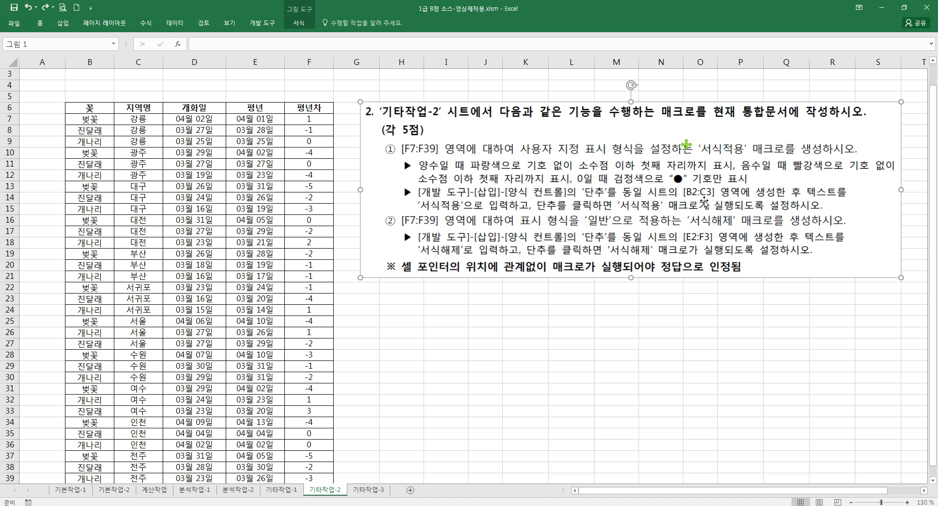
left_click(385, 489)
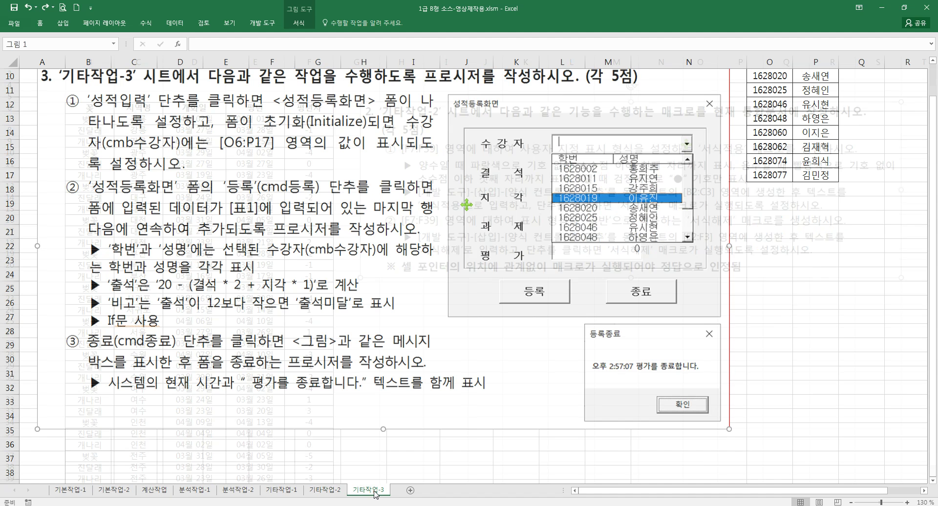
left_click(316, 489)
left_click(282, 489)
left_click(457, 261)
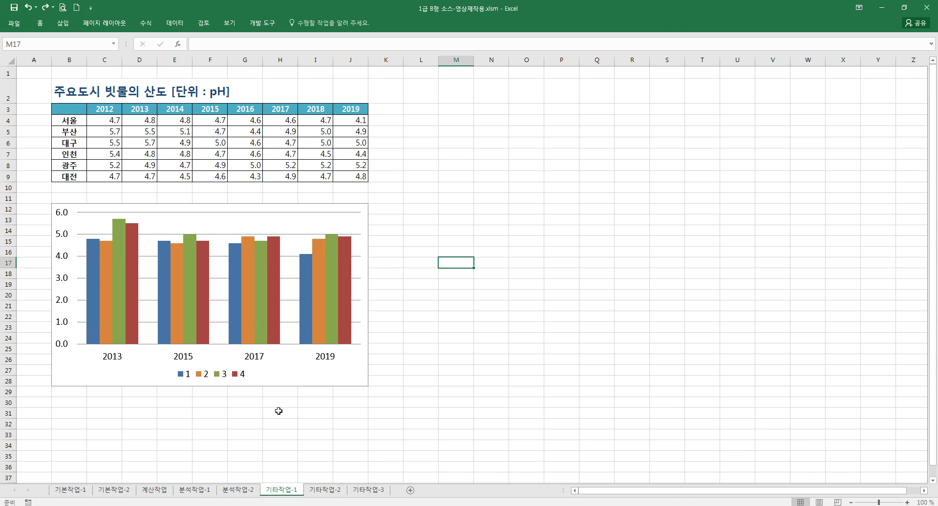
left_click(78, 490)
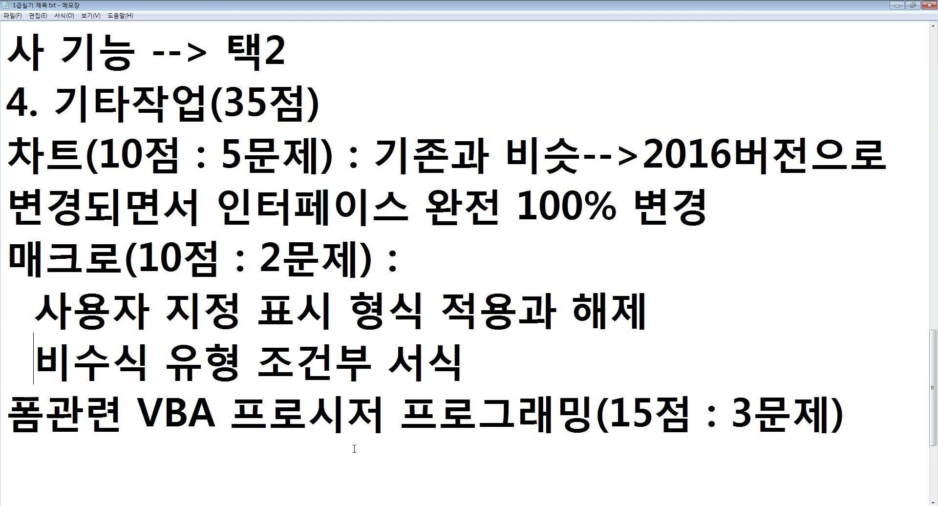
Step: Remove the blank lines above the notes' title and insert one blank line before the heading "1. 기본작업(15점)"
scroll(462, 305, "up", 10)
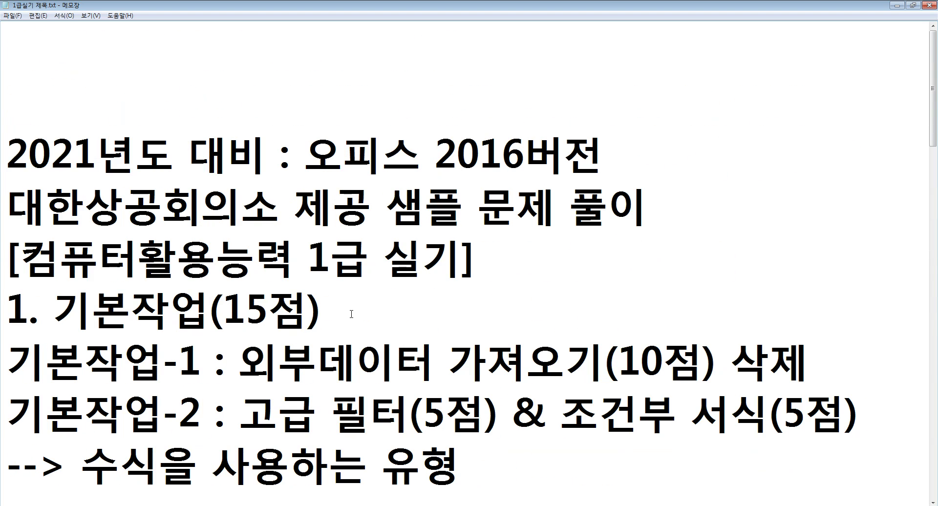
scroll(305, 277, "down", 1)
scroll(305, 277, "up", 1)
left_click(83, 59)
key("Delete")
key("Delete")
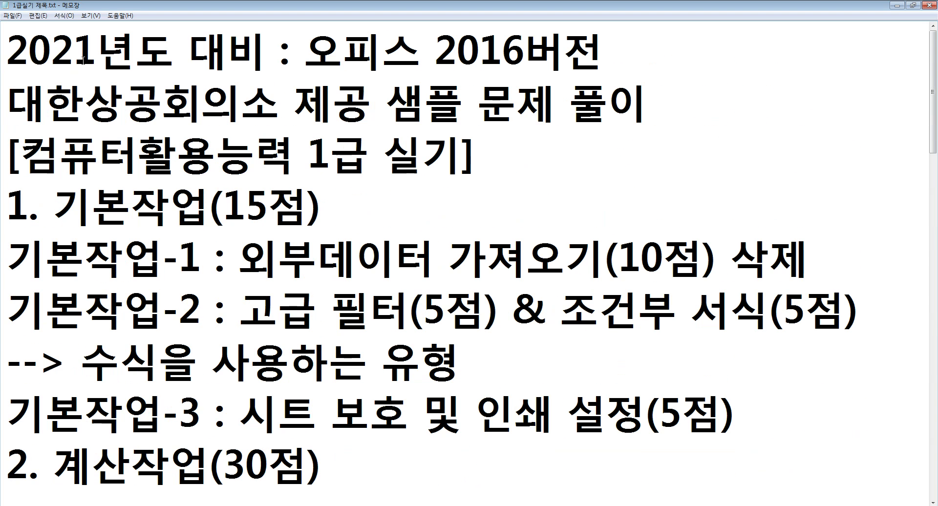
key("Down")
key("Down")
key("Return")
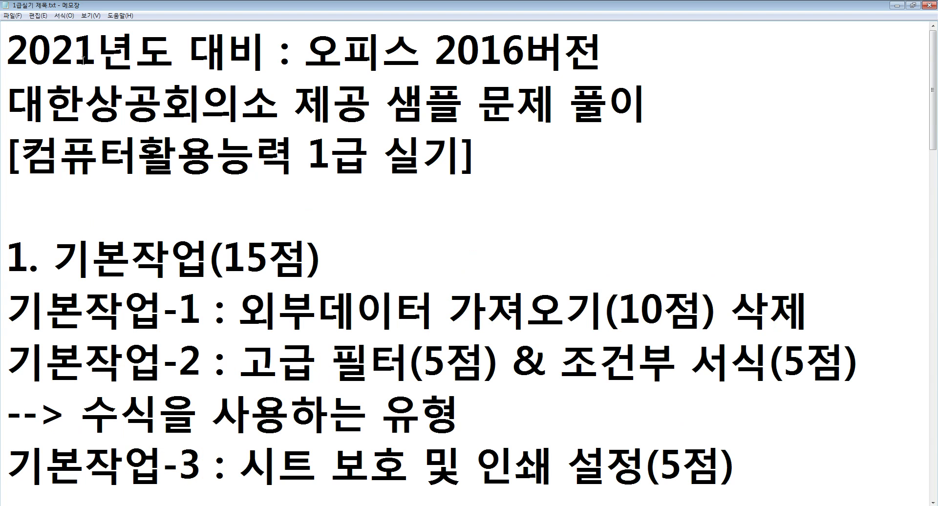
Step: Review the notes on the 기본작업 section's points, covering the external data import item and the advanced filter and conditional formatting items
scroll(84, 59, "down", 1)
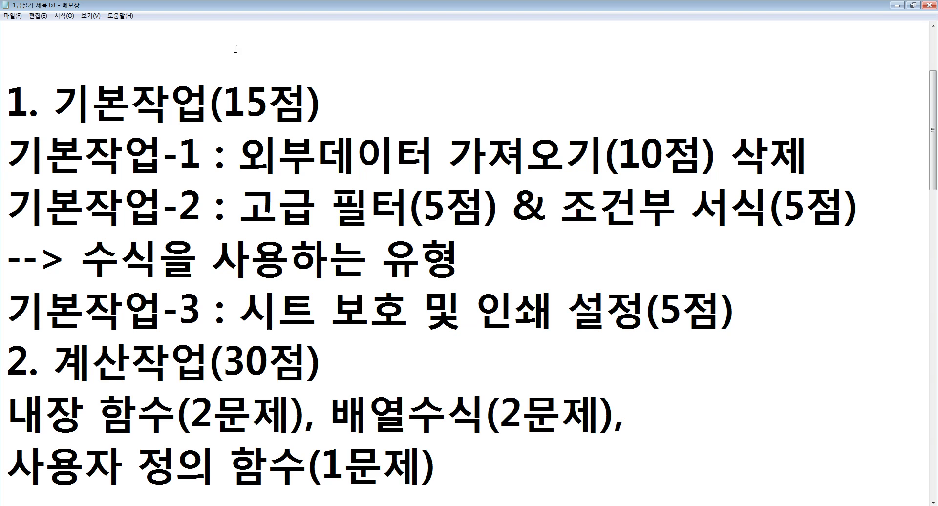
left_click_drag(210, 96, 308, 97)
left_click(270, 158)
left_click_drag(252, 164, 810, 161)
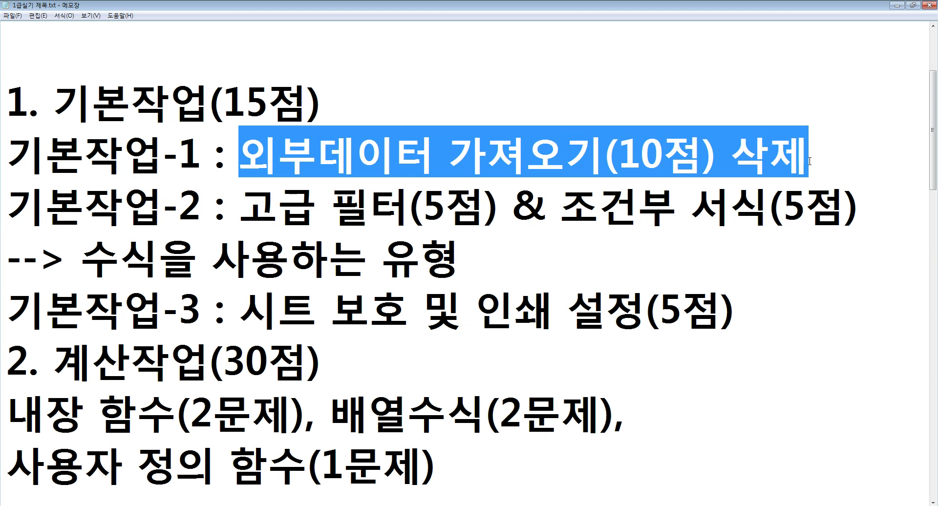
left_click_drag(224, 100, 312, 100)
left_click(277, 156)
left_click_drag(238, 206, 446, 205)
left_click(559, 203)
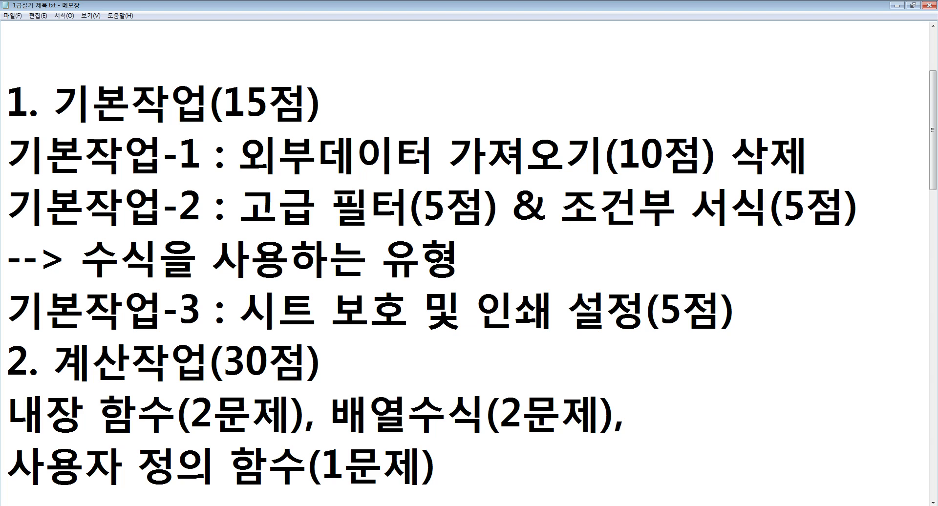
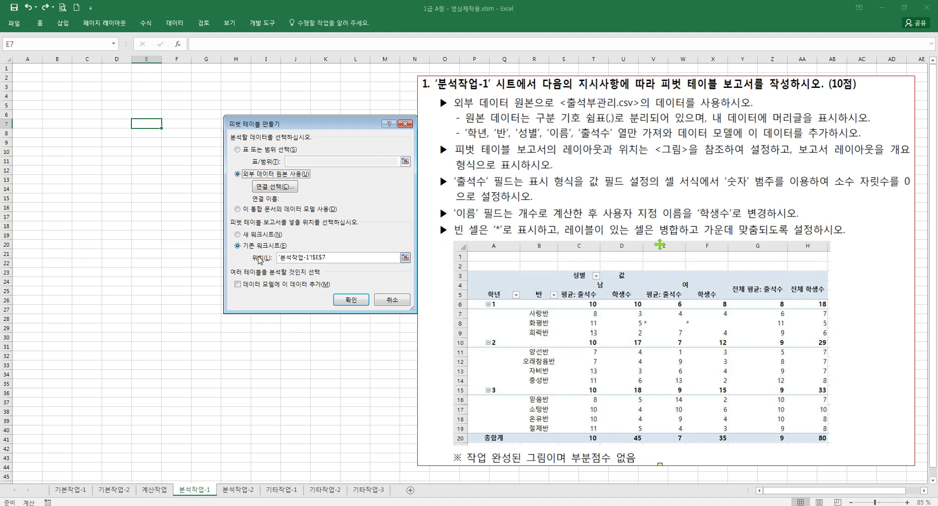
Step: Add the PivotTable data to the data model and browse for more connection files, listing only text files
left_click(255, 288)
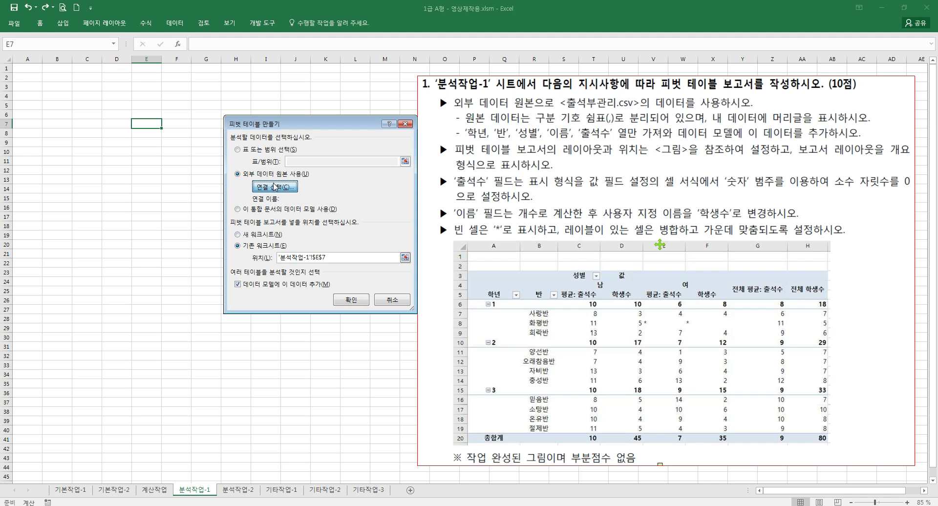
left_click(274, 186)
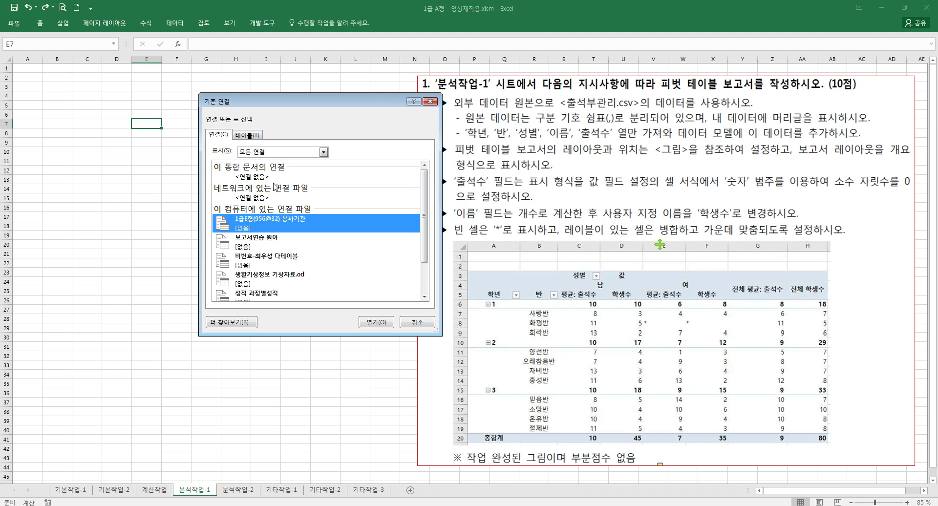
left_click(238, 322)
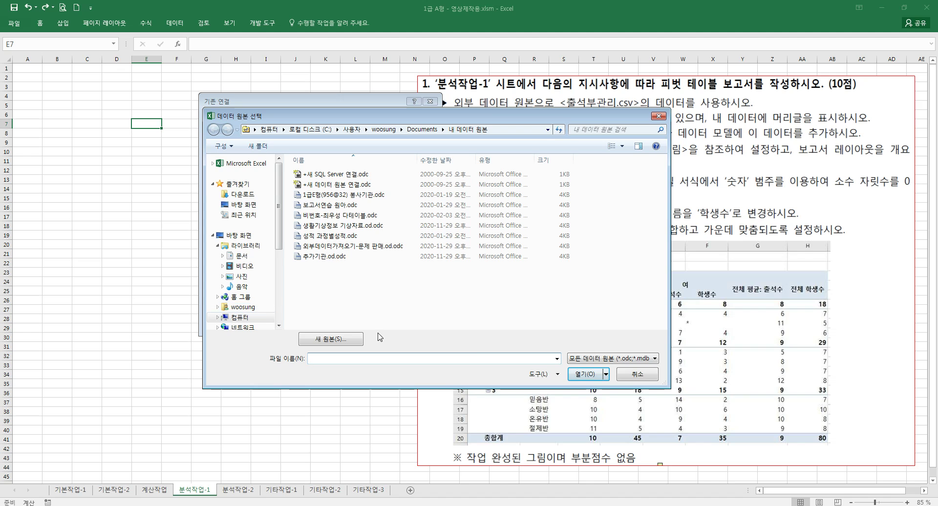
left_click(609, 360)
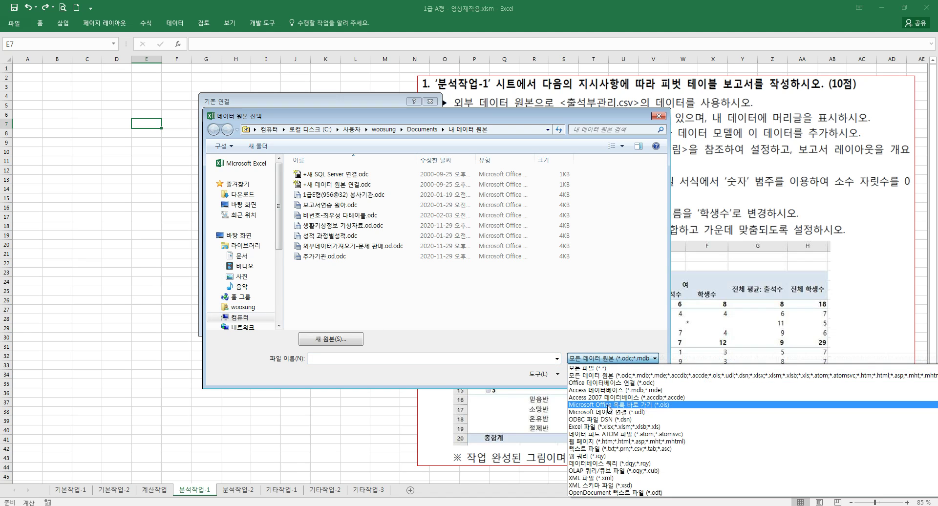
left_click(641, 449)
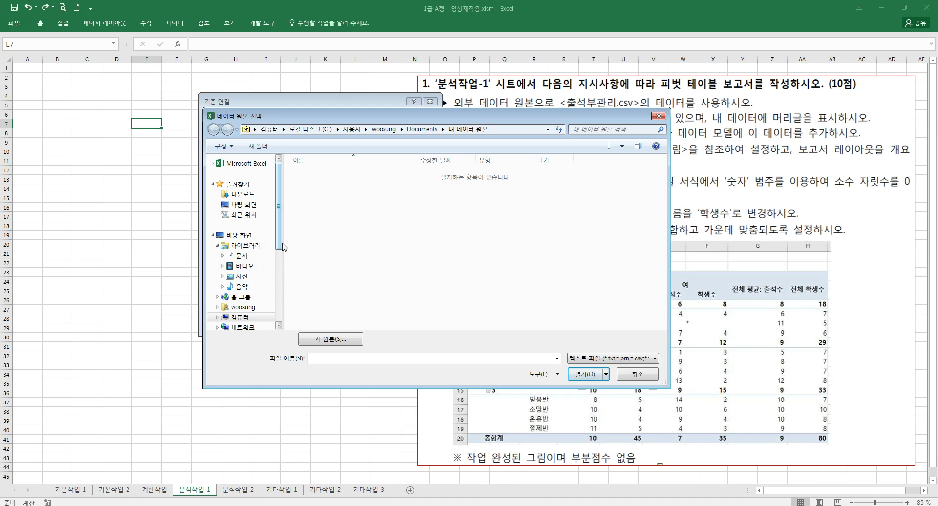
Step: Choose 출석부관리.csv from the OA folder on drive C: as the external data source
scroll(282, 244, "down", 2)
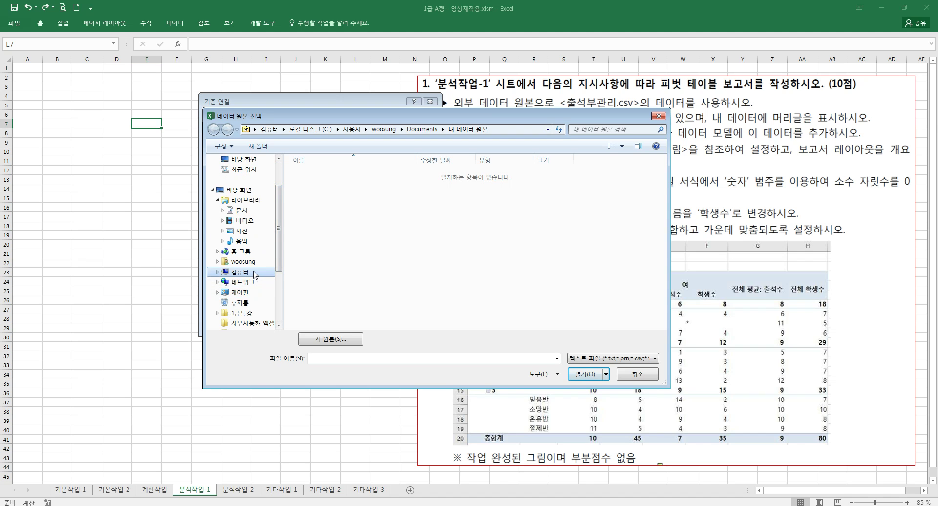
left_click(239, 271)
double_click(342, 186)
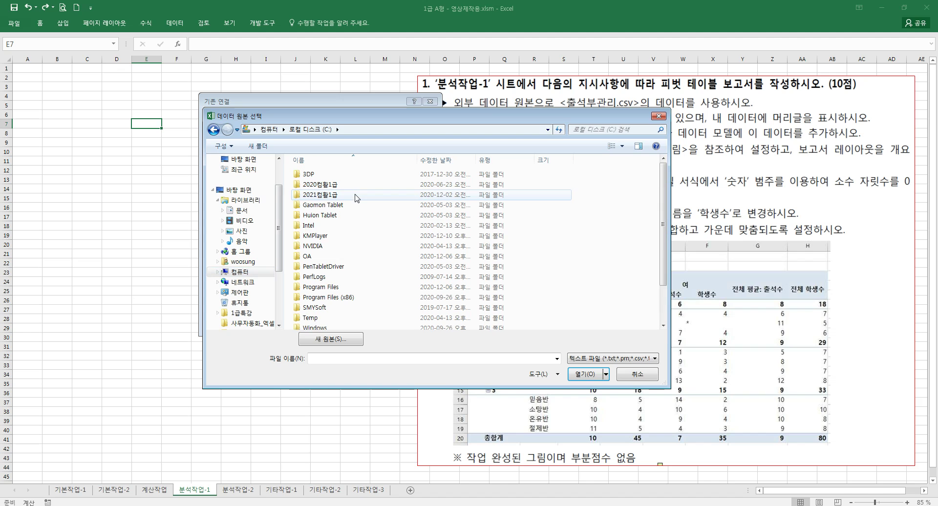
double_click(320, 258)
left_click(319, 217)
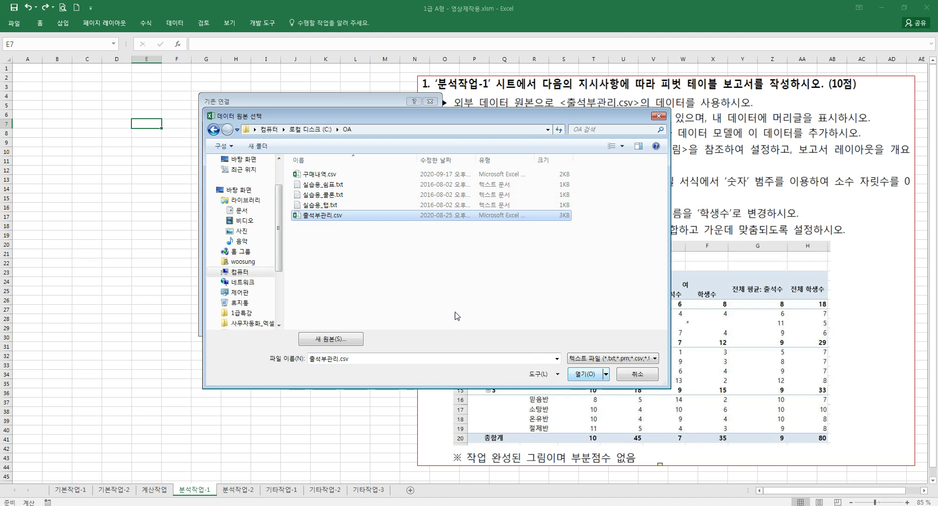
left_click(589, 375)
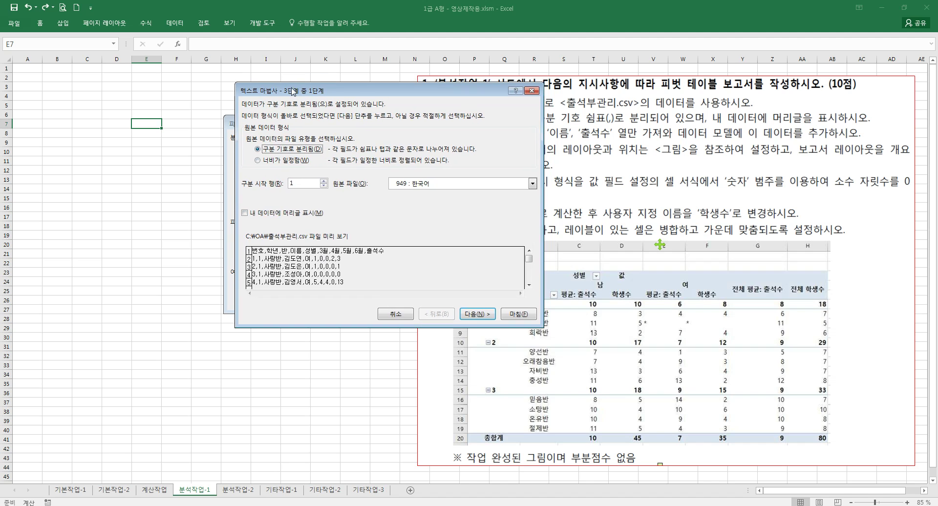
Step: Import the file as delimited text with the comma as the only delimiter, and proceed to the column formats
left_click_drag(296, 86, 156, 156)
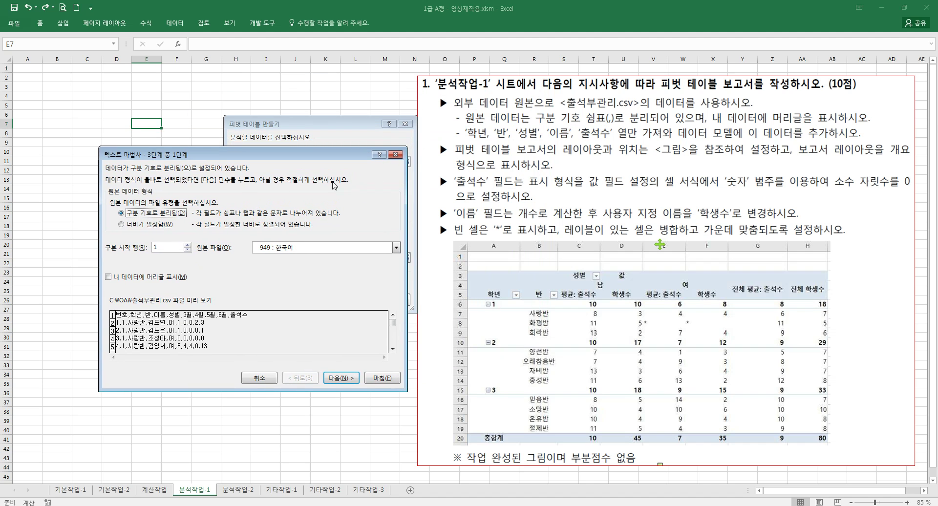
left_click(341, 377)
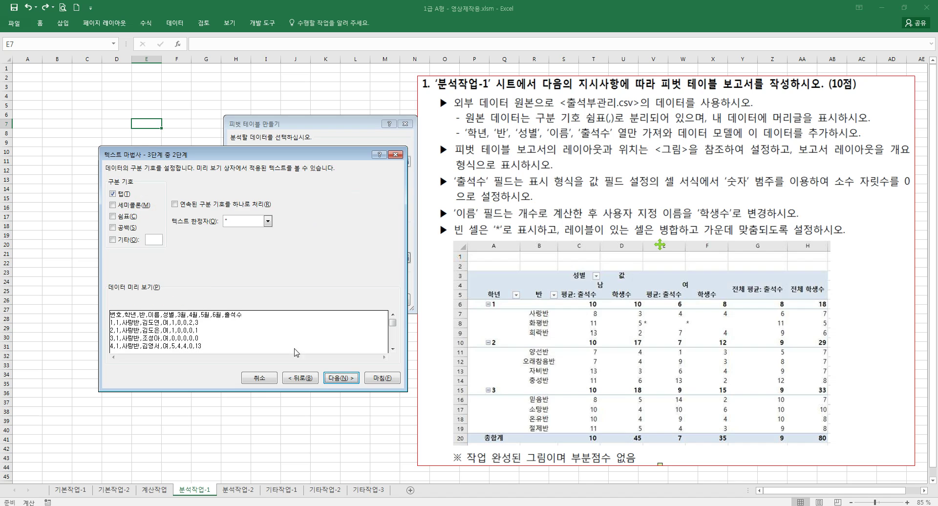
left_click(130, 216)
key("alt+t")
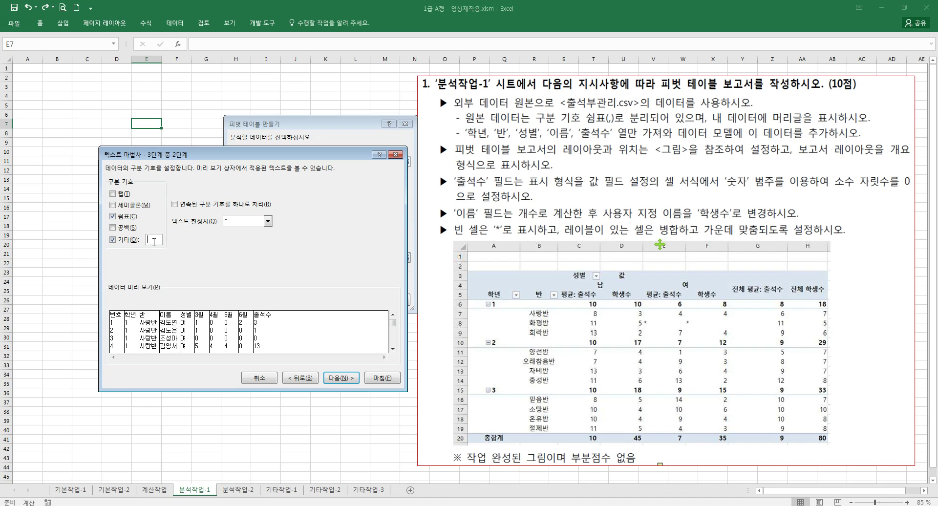
left_click(131, 240)
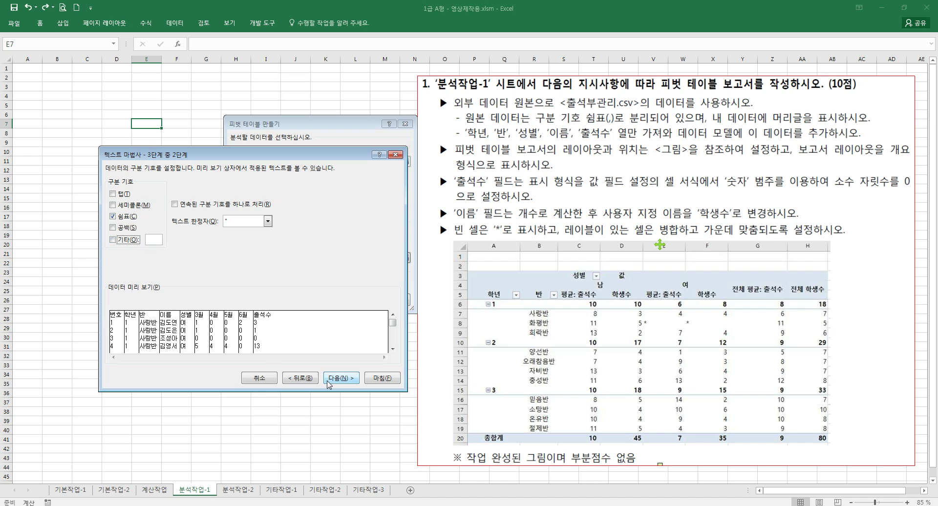
left_click(341, 379)
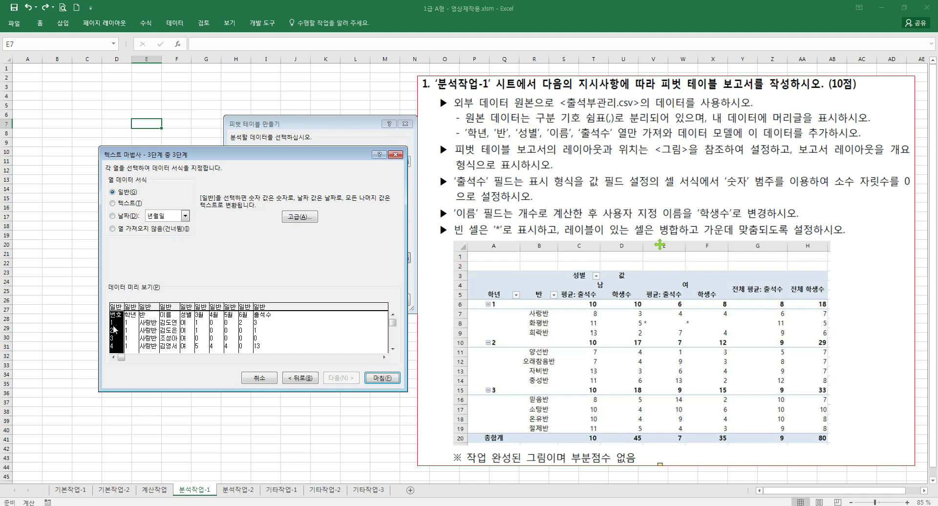
Step: Exclude the 번호 column from the import and keep the 학년, 반, 이름 and 성별 columns in General format
left_click(130, 232)
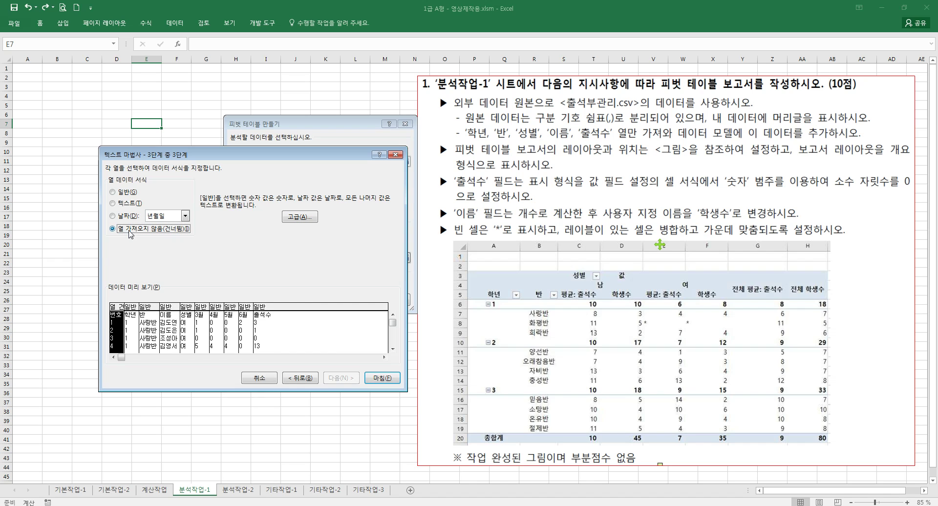
left_click(121, 192)
left_click(124, 231)
left_click(132, 329)
left_click(154, 330)
left_click(169, 332)
left_click(188, 332)
Step: Exclude the 3월, 4월, 5월 and 6월 columns, keep 출석수 as General, and finish the text import
left_click(201, 332)
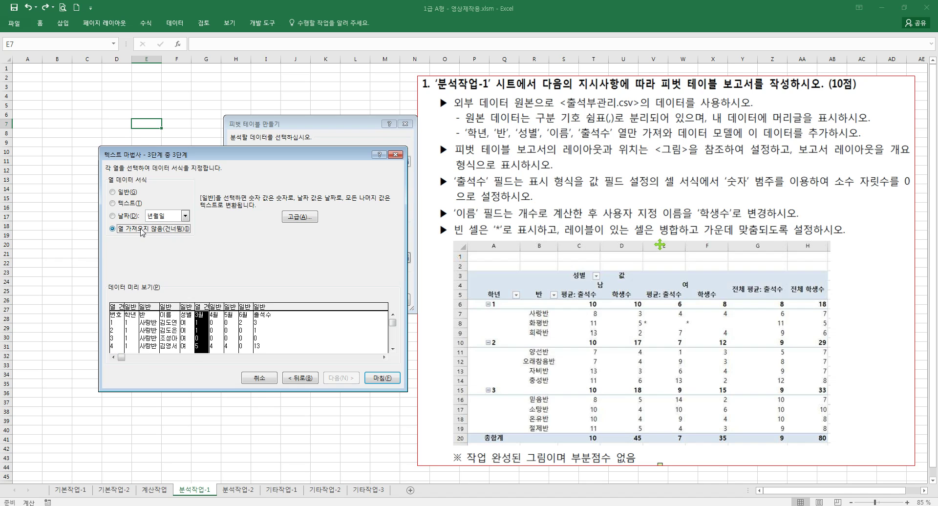
left_click(216, 325)
left_click(143, 229)
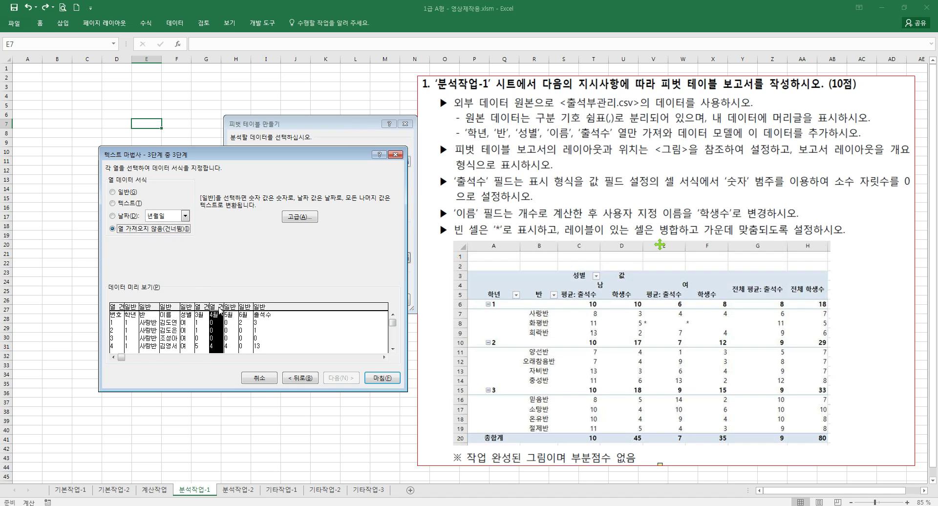
left_click(229, 315)
left_click(142, 229)
left_click(244, 326)
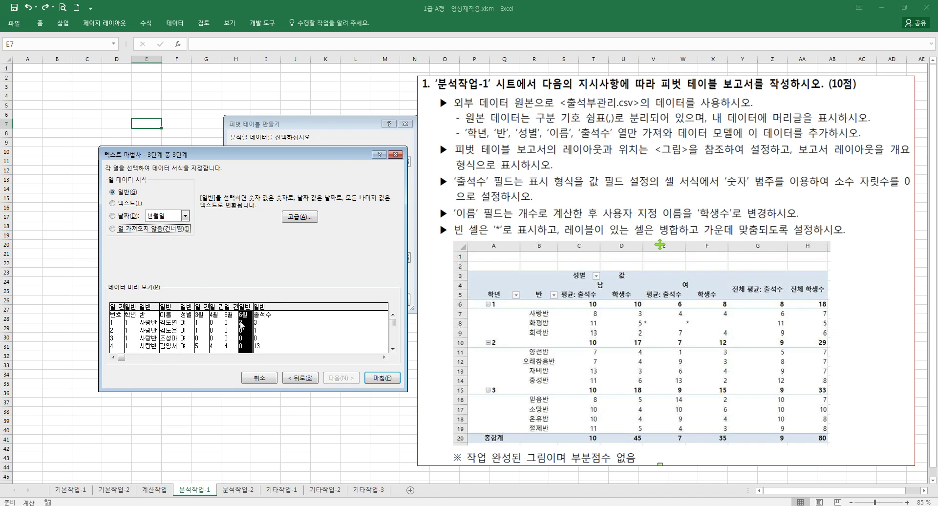
left_click(125, 228)
left_click(268, 335)
left_click(146, 234)
left_click(129, 192)
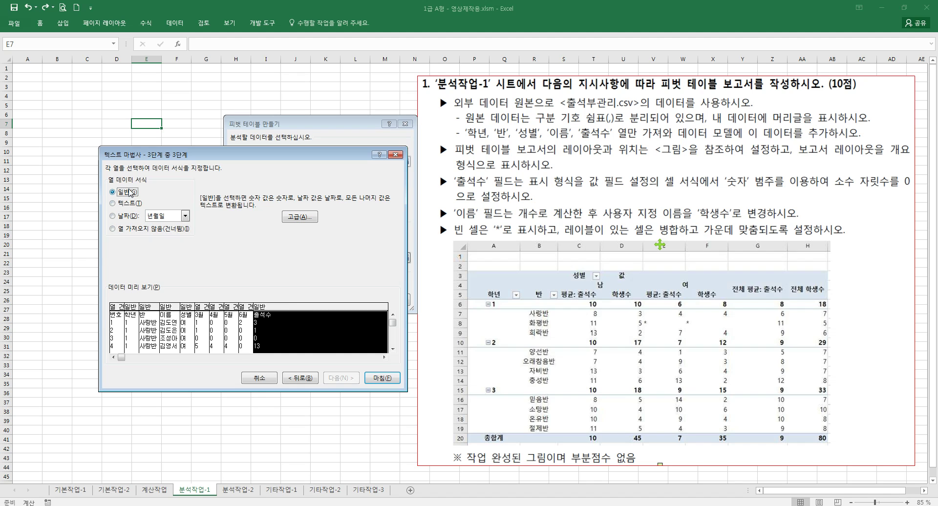
left_click(380, 379)
Step: Create the PivotTable at cell A3 of the existing 분석작업-1 sheet
left_click_drag(332, 259, 277, 258)
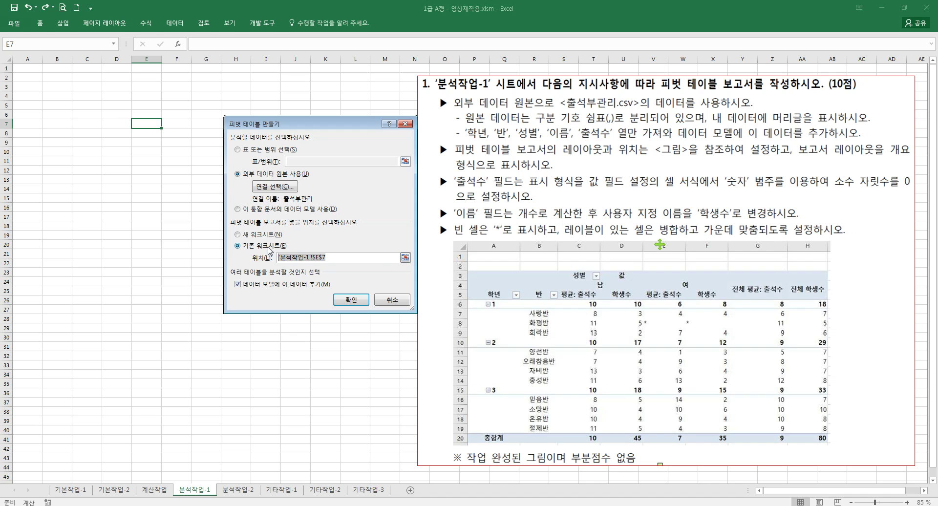
left_click(24, 87)
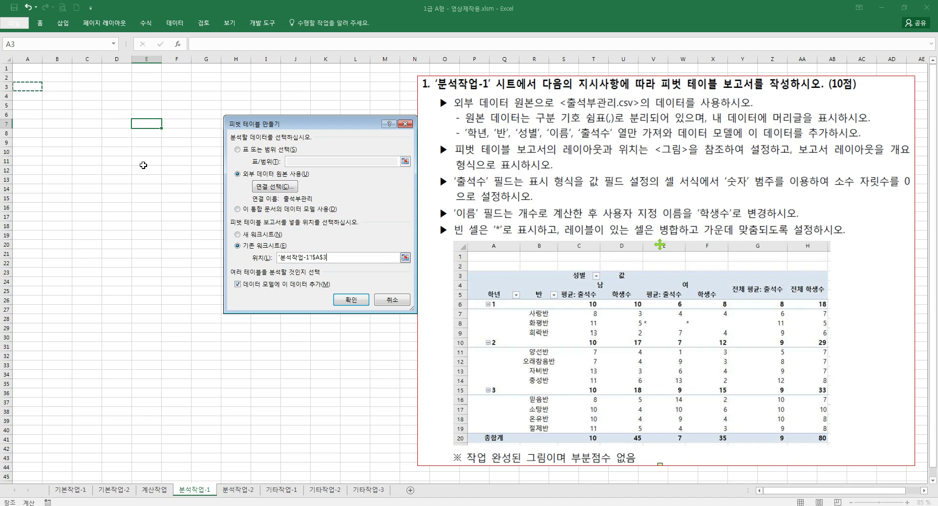
left_click(352, 299)
Step: Move the question picture closer to the empty PivotTable, starting at about column J, and deselect it
left_click(76, 152)
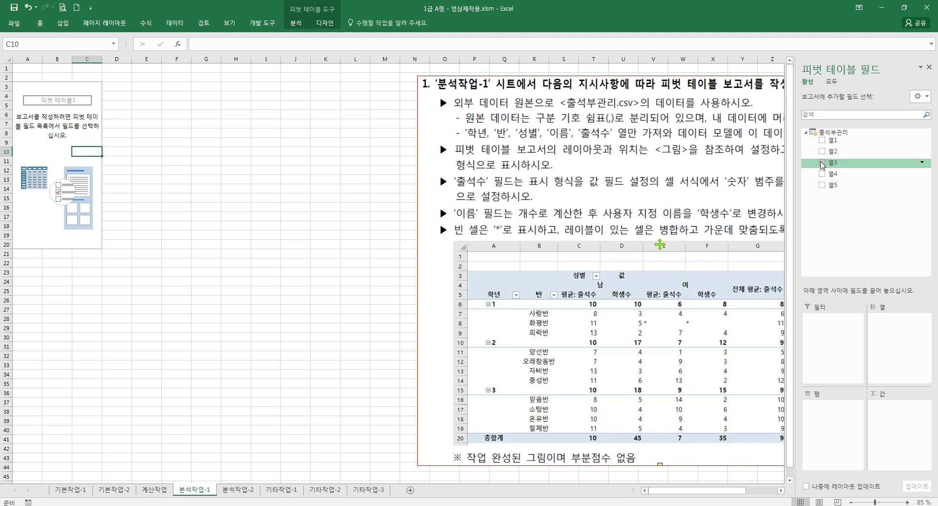
left_click_drag(517, 212, 383, 221)
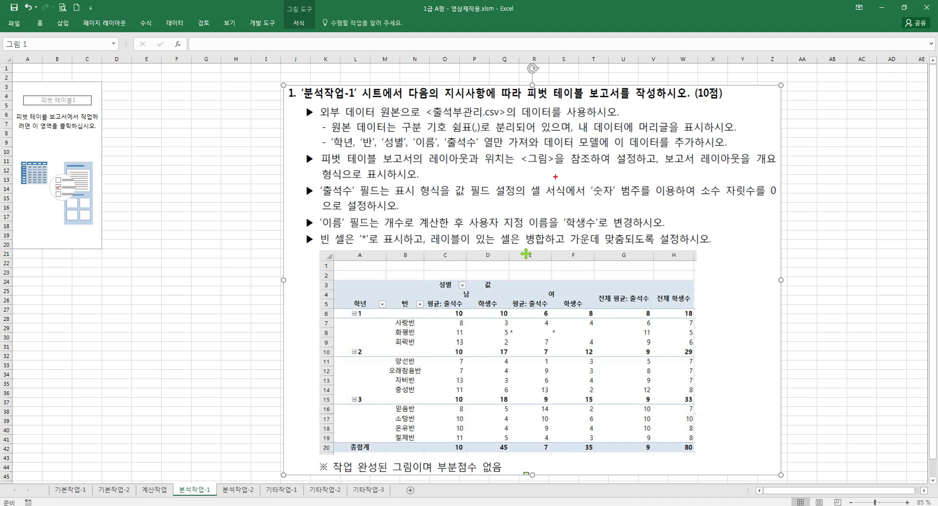
mouse_move(574, 119)
left_mouse_down()
mouse_move(637, 135)
mouse_move(729, 139)
left_mouse_up()
key("Escape")
Step: Clear the PivotTable from the 분석작업-1 sheet and delete columns A to F
left_click(83, 140)
left_click_drag(19, 76, 124, 268)
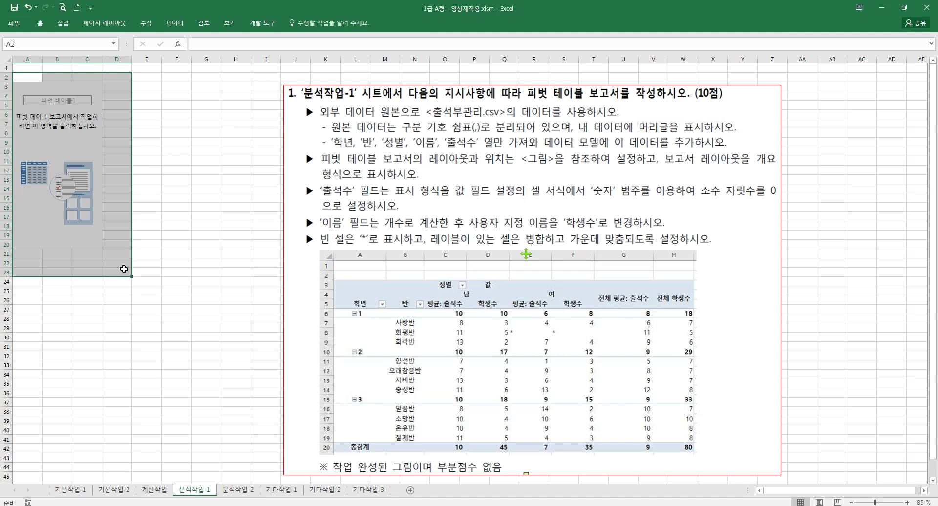
left_click(141, 223)
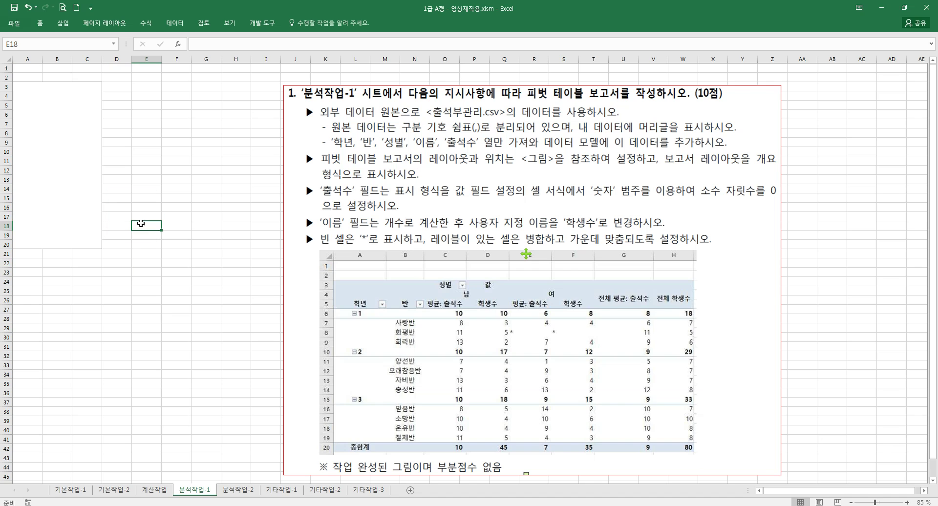
left_click(23, 88)
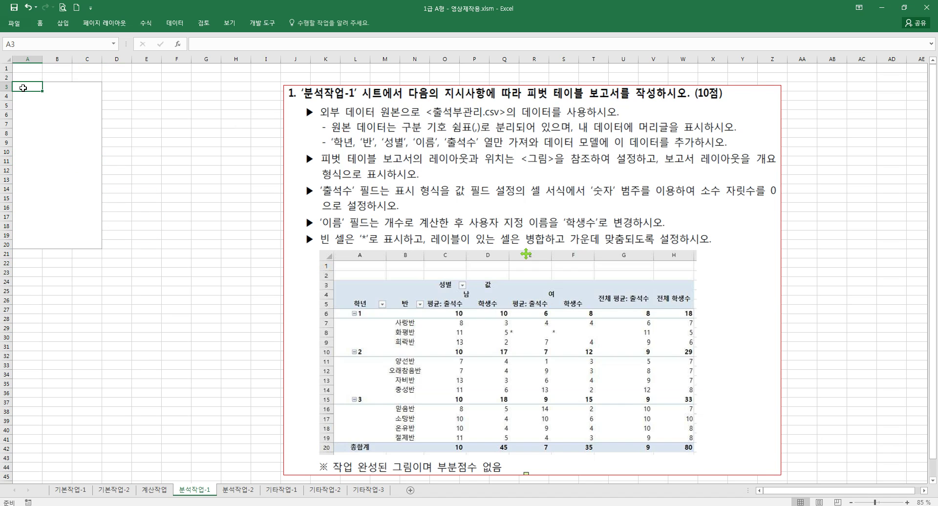
left_click_drag(28, 59, 177, 59)
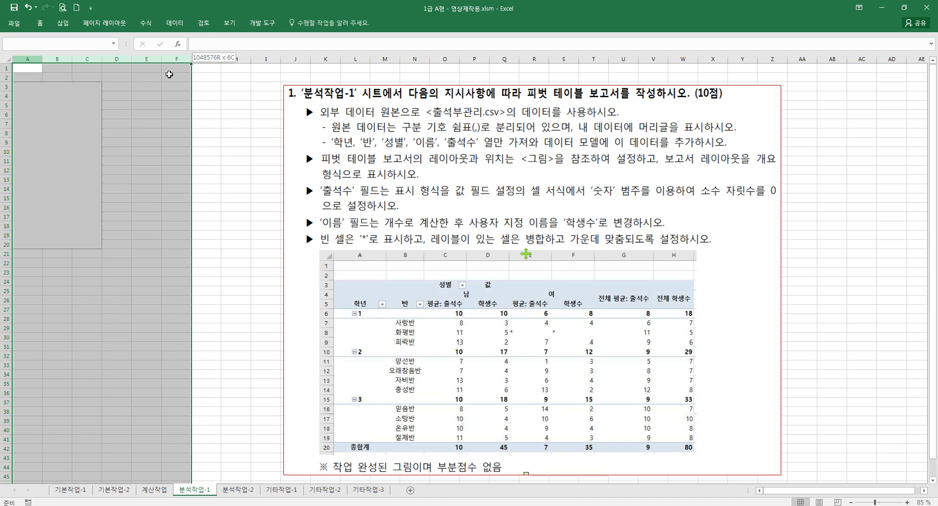
right_click(139, 128)
left_click(171, 220)
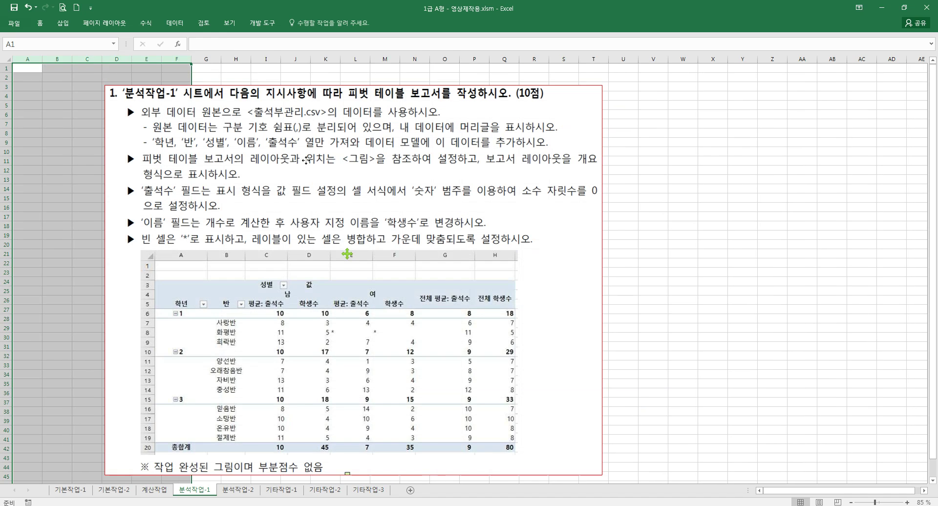
Step: Move the question picture to start at about column J and begin a PivotTable using an external data source added to the data model
left_click_drag(293, 196, 293, 198)
left_click(87, 124)
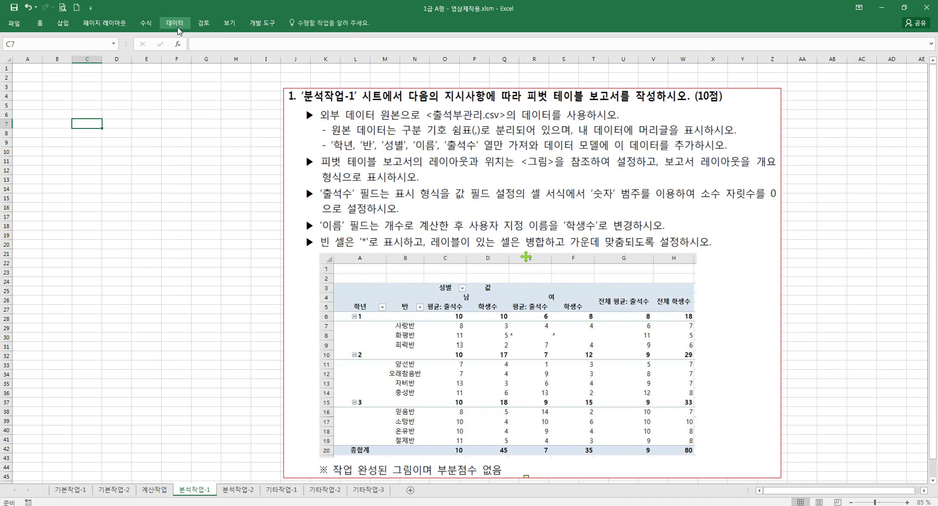
left_click(175, 23)
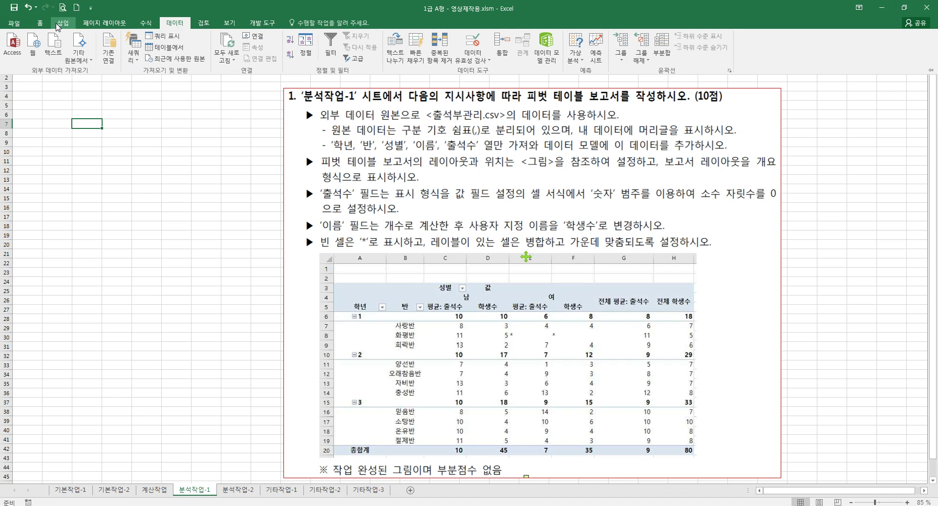
left_click(12, 44)
left_click(266, 174)
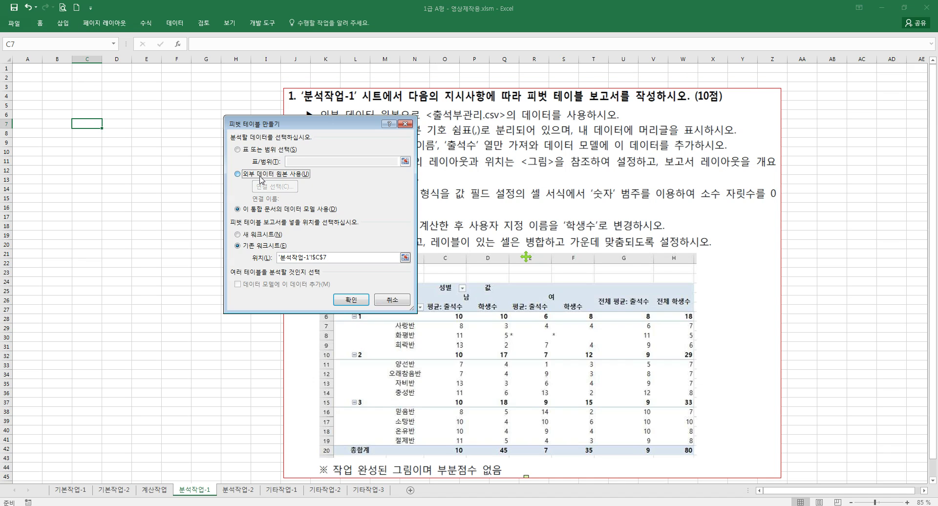
left_click(264, 284)
left_click(351, 300)
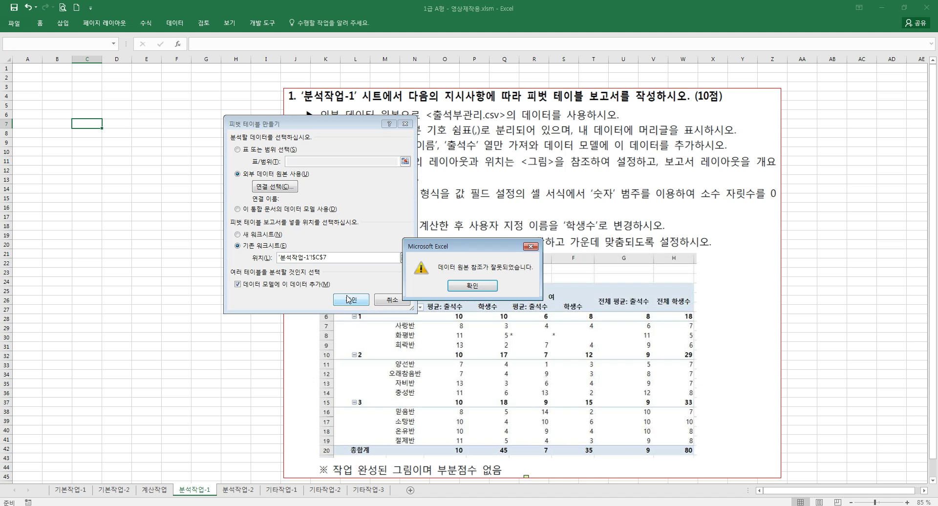
left_click(476, 285)
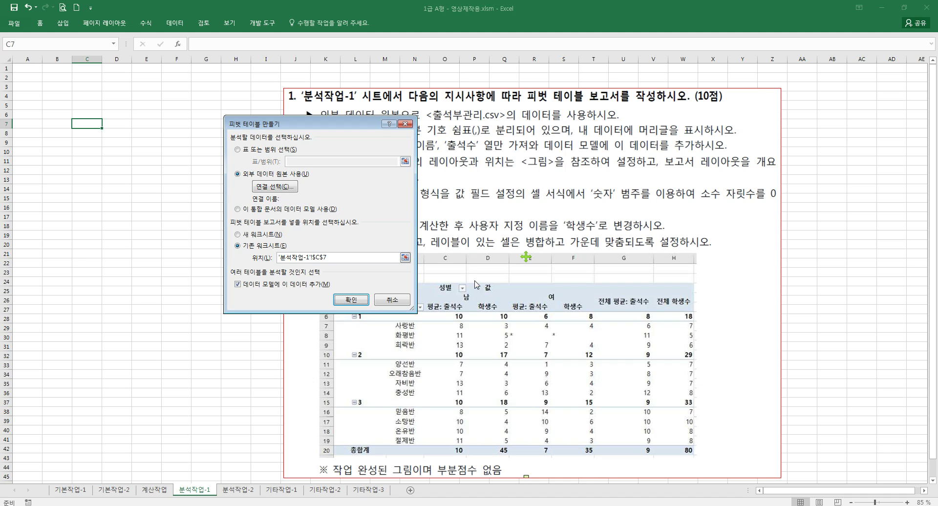
Step: Connect the PivotTable to the text file 출석부관리.csv in the C:\OA folder
left_click(266, 188)
left_click(233, 322)
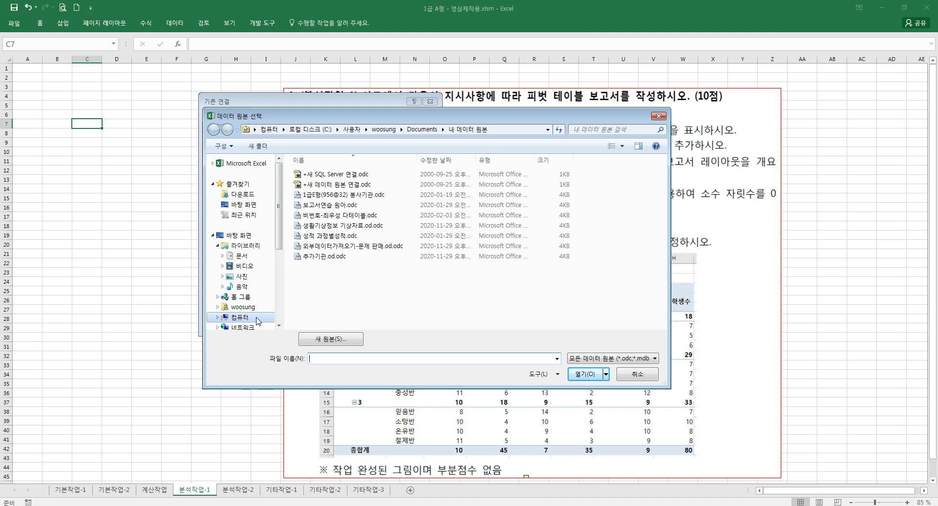
left_click(255, 319)
double_click(334, 190)
double_click(307, 256)
left_click(629, 359)
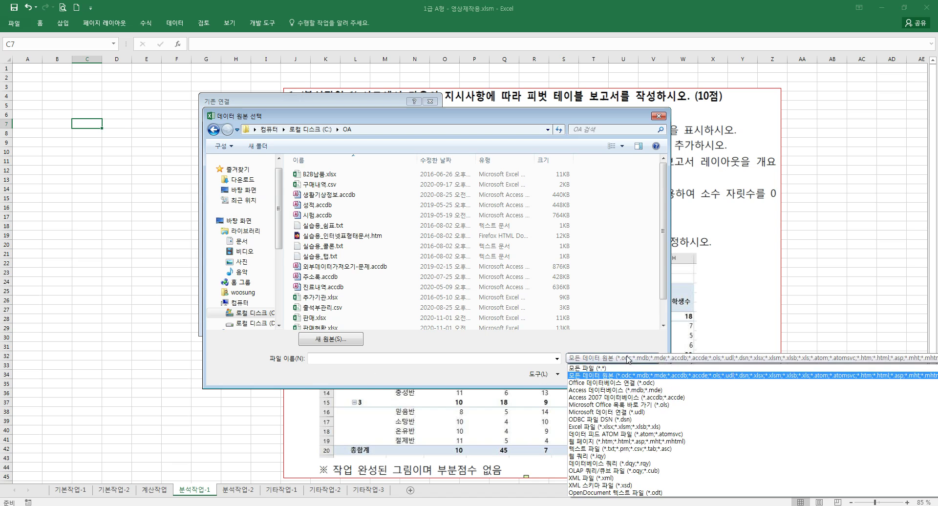
left_click(624, 442)
left_click(623, 448)
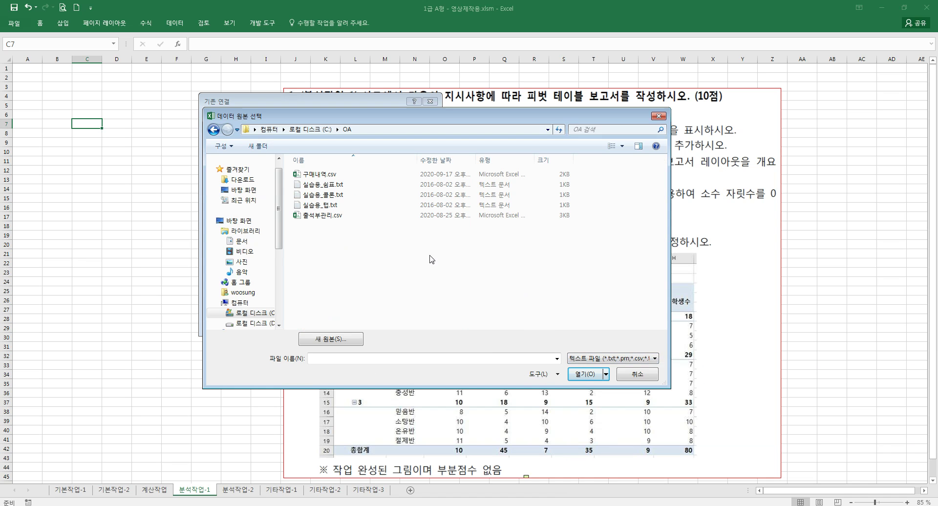
left_click(332, 216)
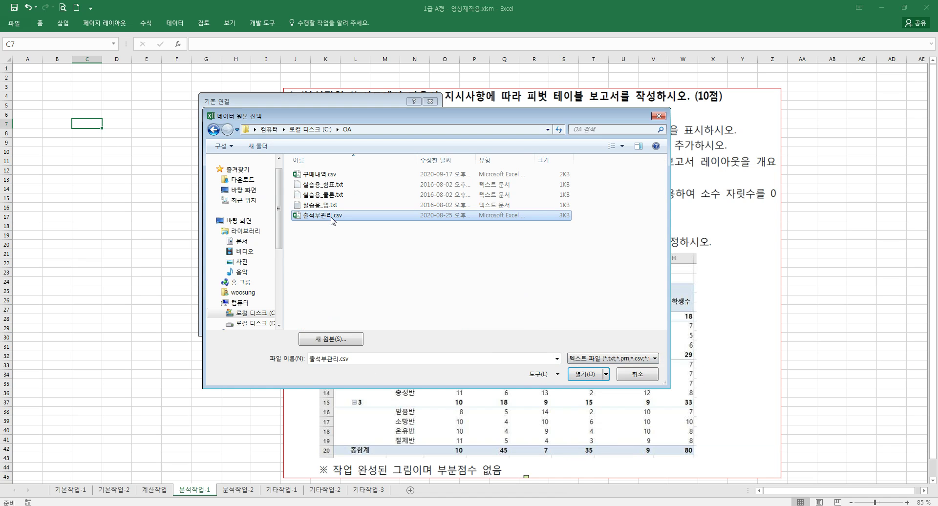
left_click_drag(416, 119, 388, 145)
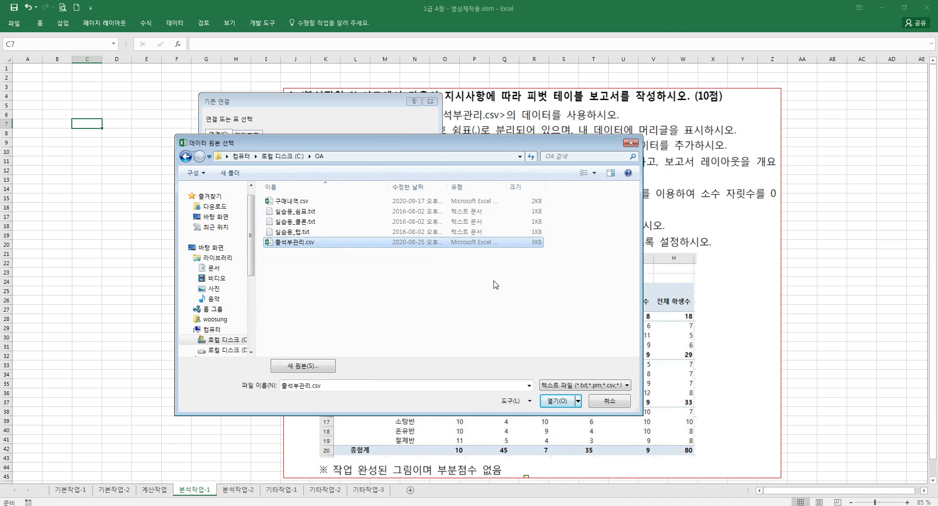
left_click(559, 400)
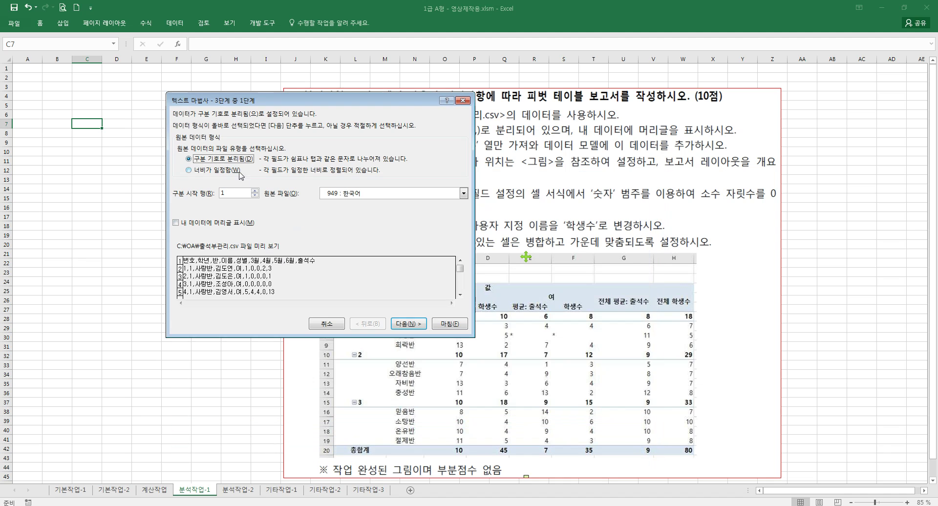
Step: Mark the imported data as having headers and set the comma as its only delimiter
left_click(203, 223)
left_click_drag(161, 213, 263, 233)
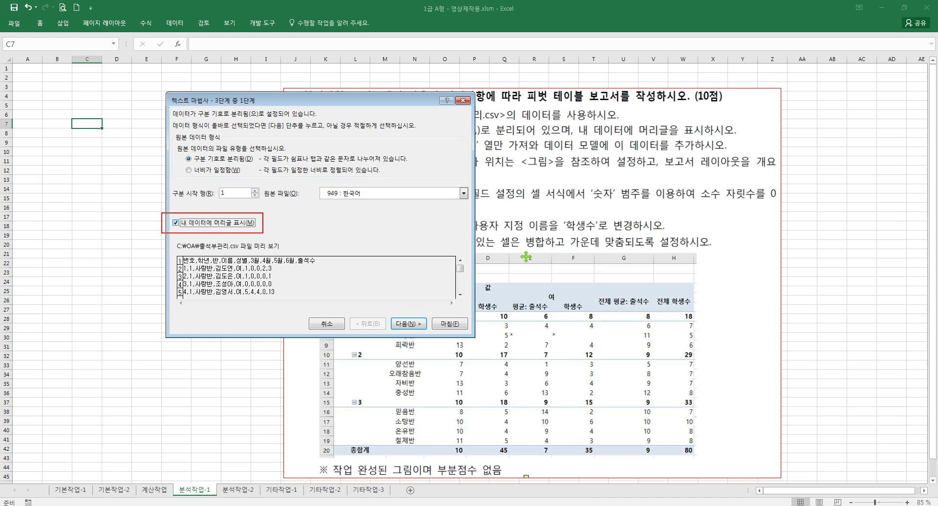
left_click(408, 323)
left_click(191, 152)
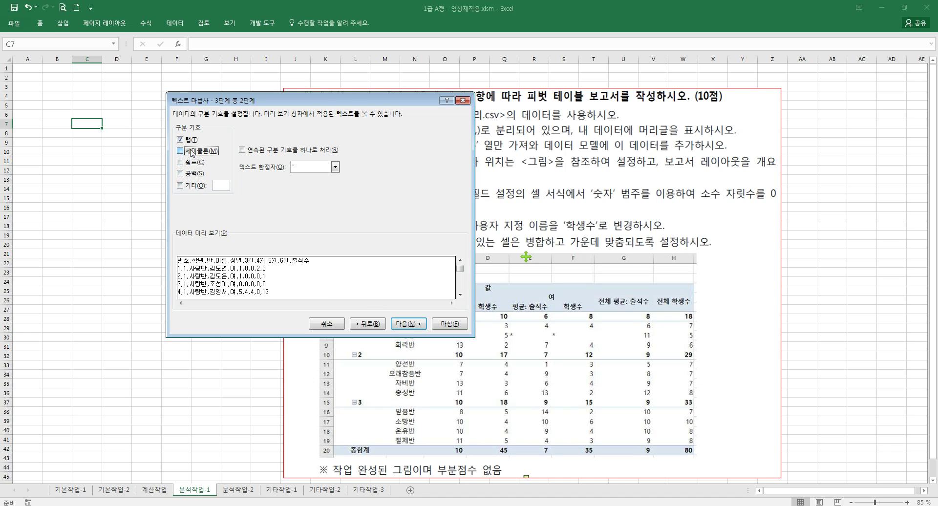
left_click(189, 141)
left_click(190, 163)
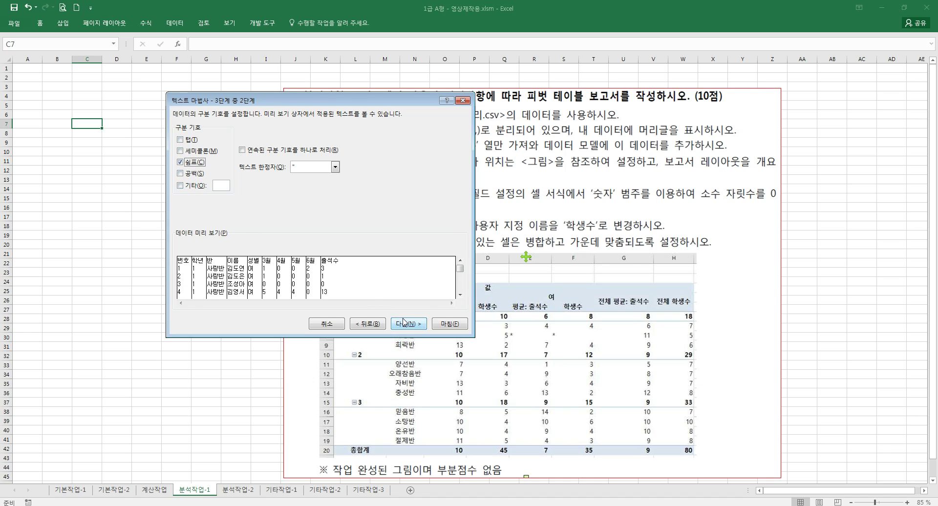
Step: Exclude the 번호, 3월, 4월, 5월 and 6월 columns and finish the text import
left_click(404, 322)
left_click(203, 176)
left_click(274, 281)
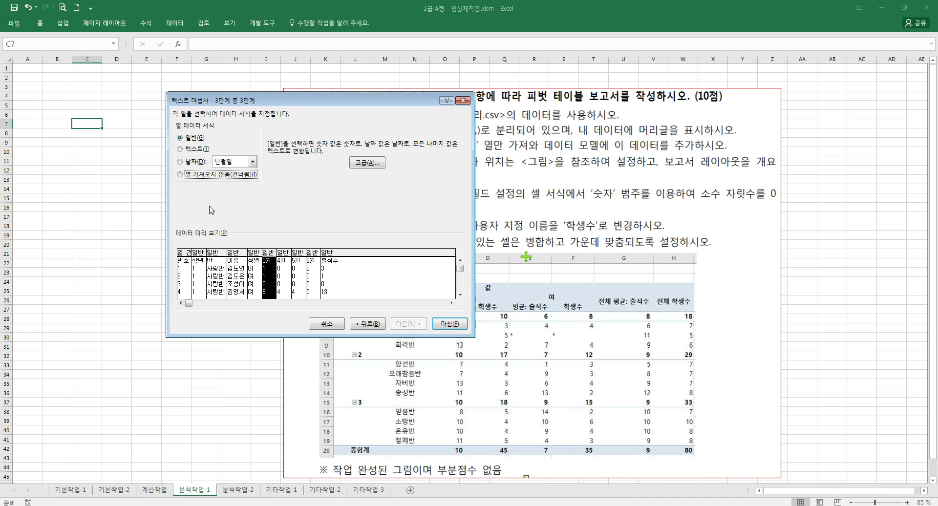
left_click(204, 176)
left_click(282, 270)
left_click(223, 176)
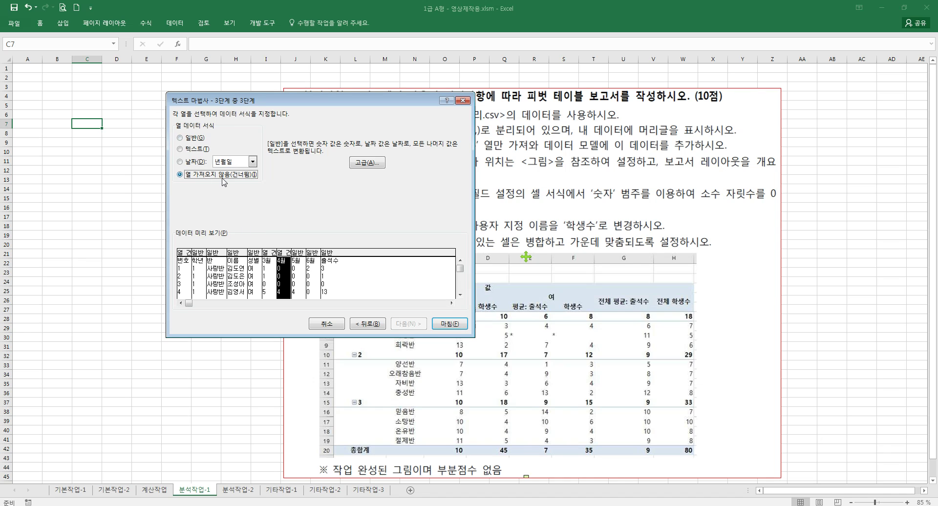
left_click(301, 271)
left_click(225, 177)
left_click(309, 267)
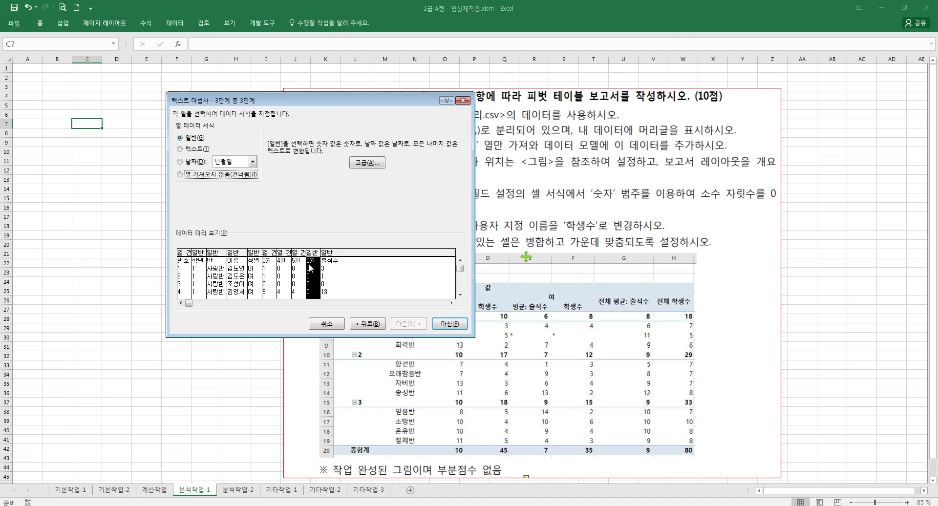
left_click(333, 274)
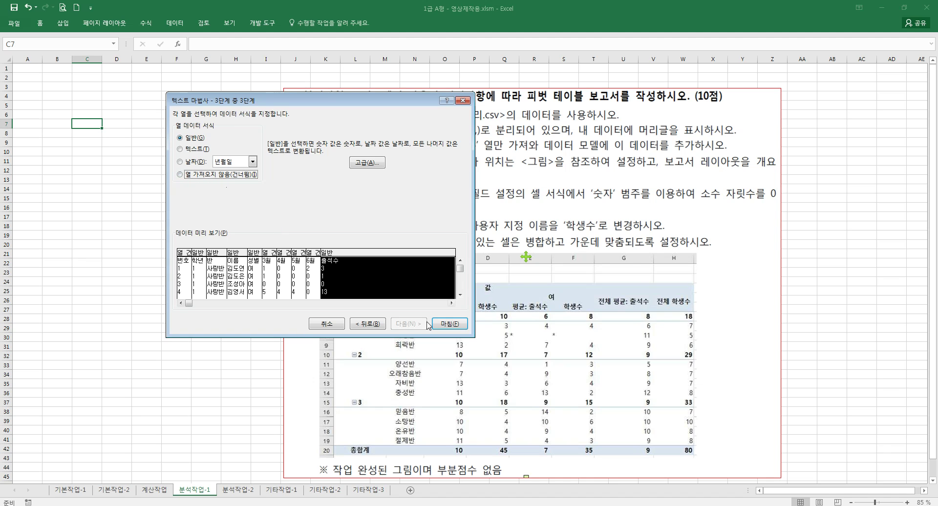
left_click(451, 324)
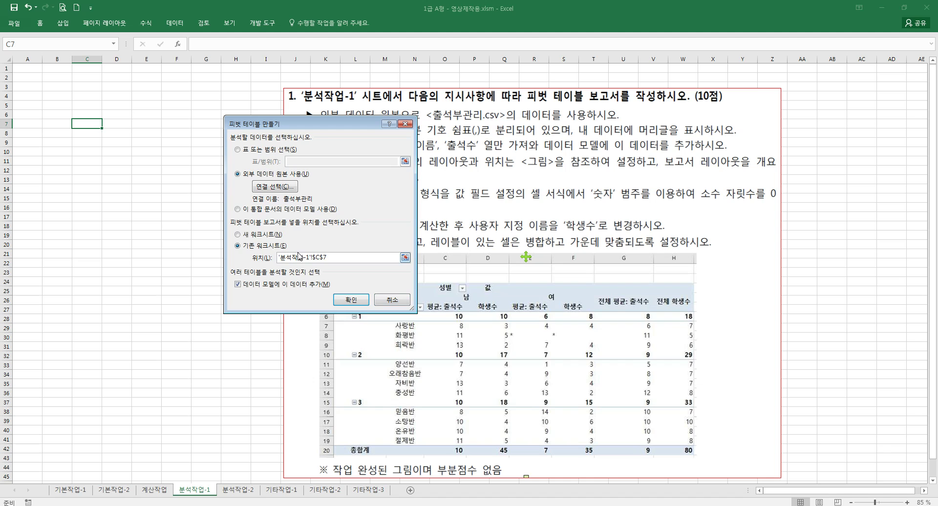
Step: Create the PivotTable at cell A3 of the existing 분석작업-1 sheet and shift the question picture slightly upward
left_click(337, 258)
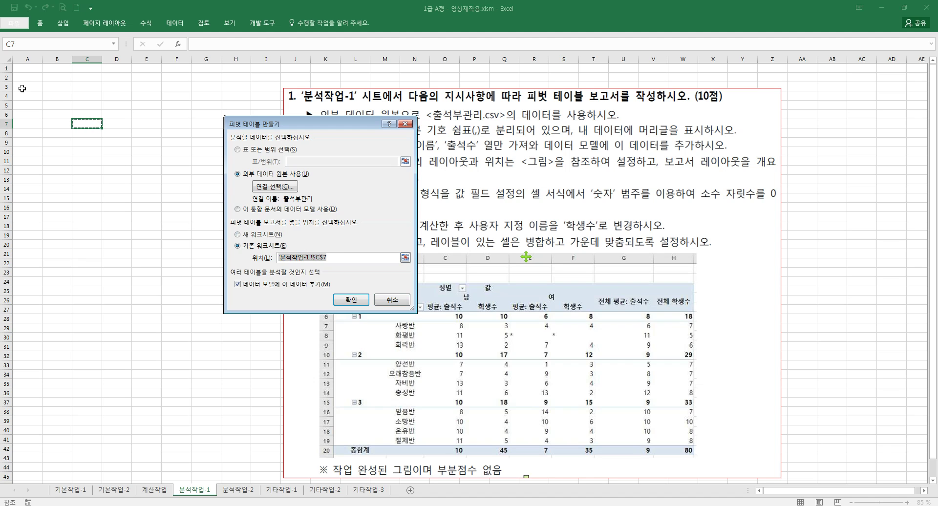
left_click(22, 87)
left_click(350, 299)
left_click(70, 153)
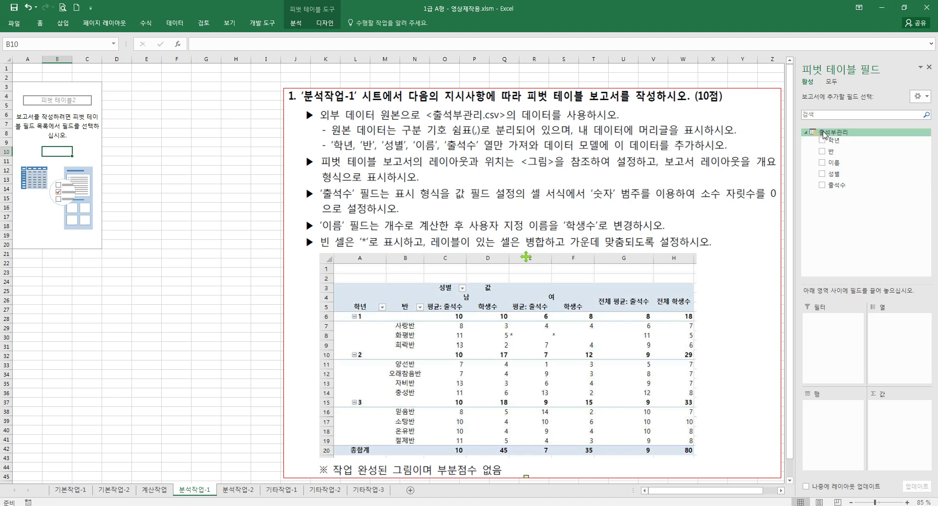
left_click_drag(348, 158, 344, 147)
left_click(218, 171)
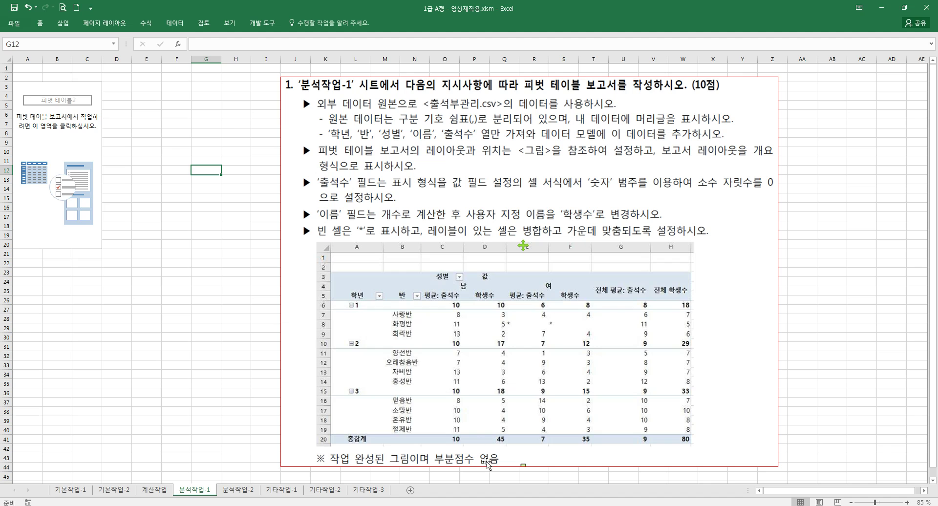
Step: Switch to the workbook 1급 B형 소스-영상제작용.xlsm and open its 분석작업-1 sheet
left_click(559, 496)
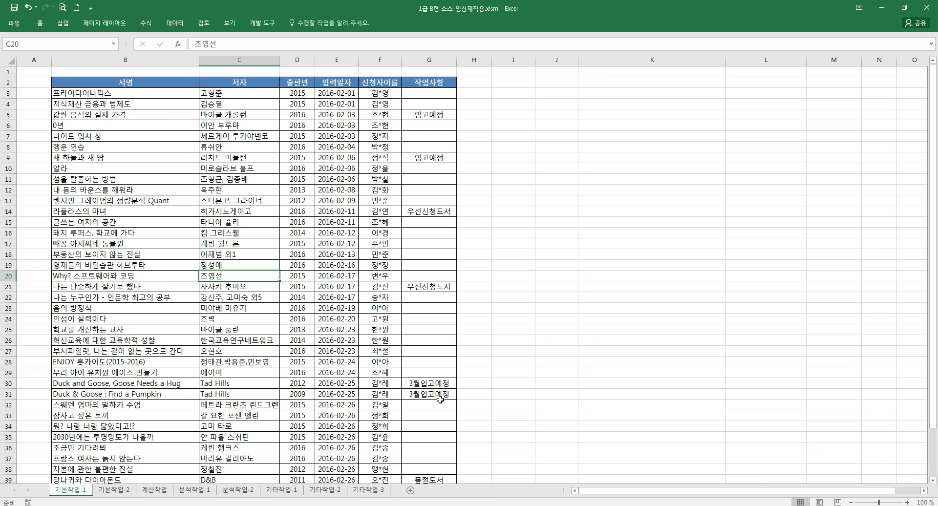
left_click(318, 247)
left_click(281, 490)
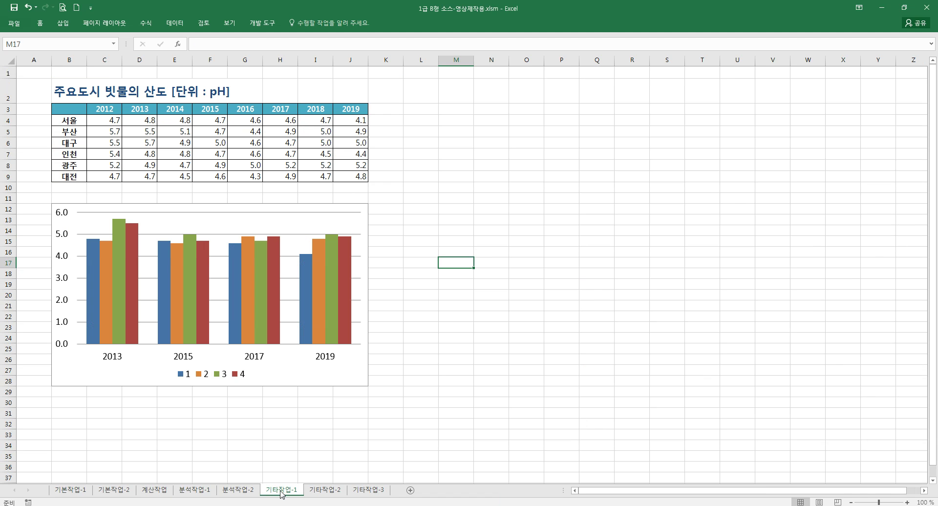
left_click(239, 487)
key("ctrl+Page_Up")
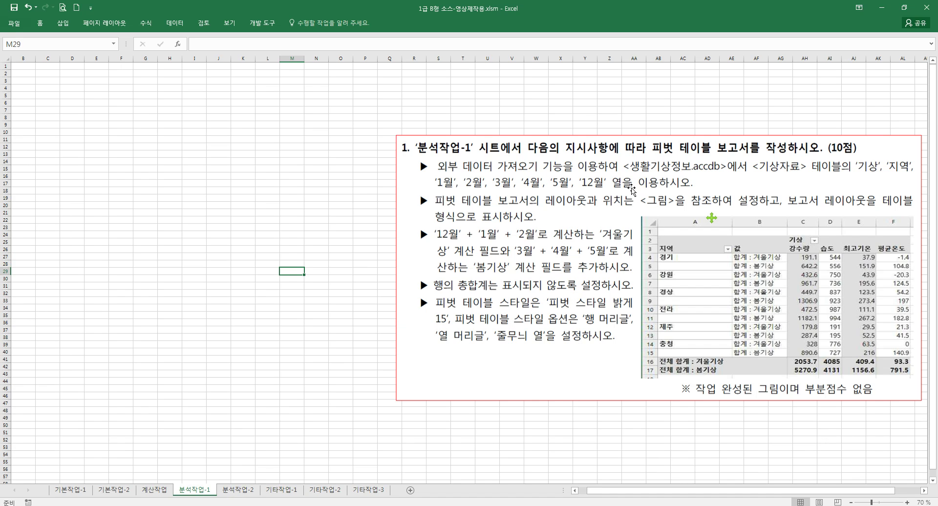
Step: Move the PivotTable question picture so it starts at about cell L4, then deselect it
left_click(301, 197)
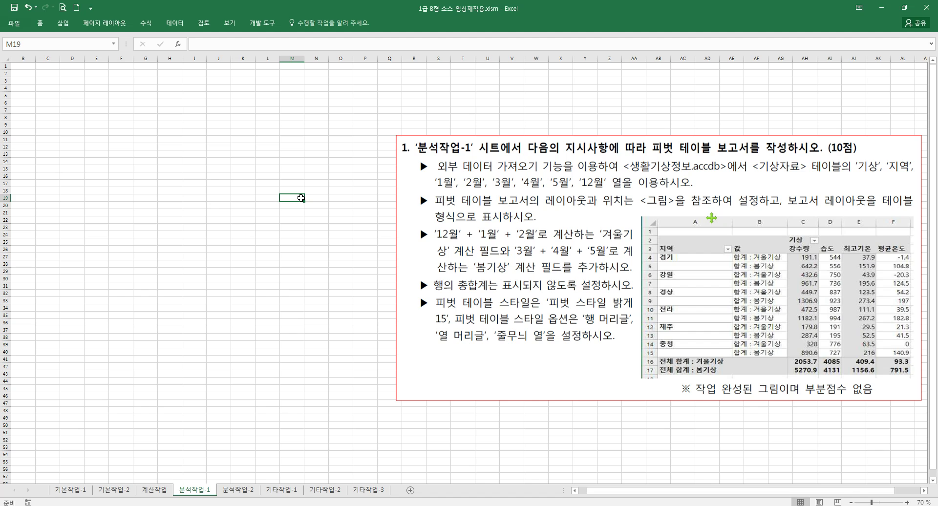
left_click_drag(493, 220, 413, 170)
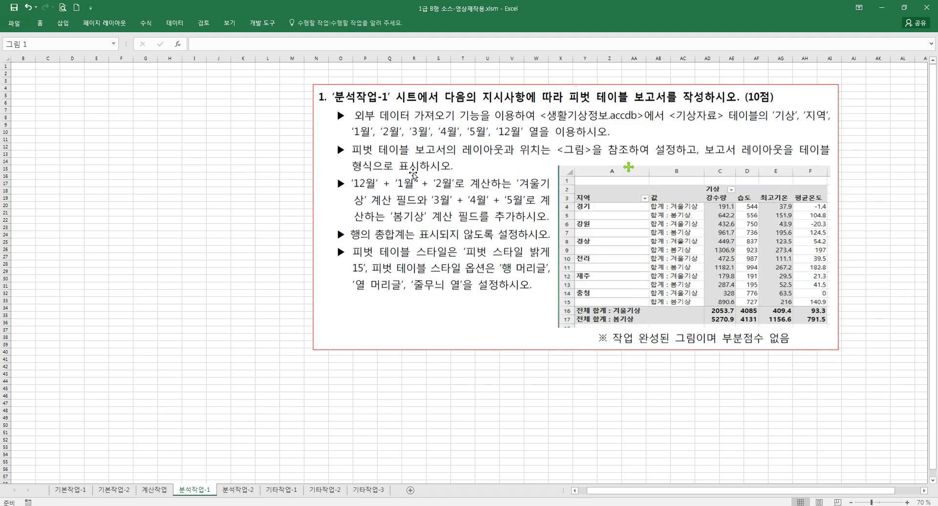
scroll(413, 170, "up", 2)
left_click_drag(135, 78, 347, 122)
left_click_drag(2, 159, 176, 161)
left_click_drag(724, 209, 422, 172)
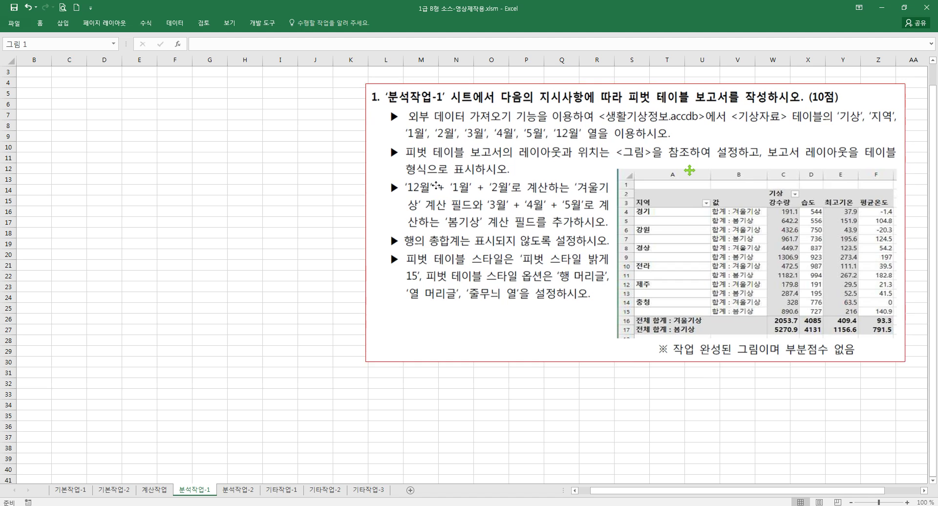
left_click(35, 93)
scroll(195, 146, "up", 1)
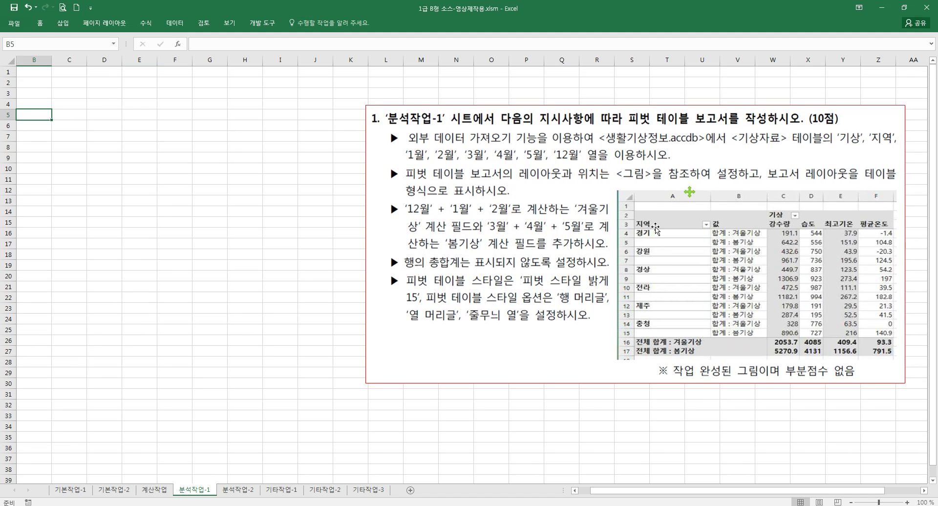
Step: Start a Microsoft Query import from cell B2 with MS Access Database as the data source
left_click(168, 158)
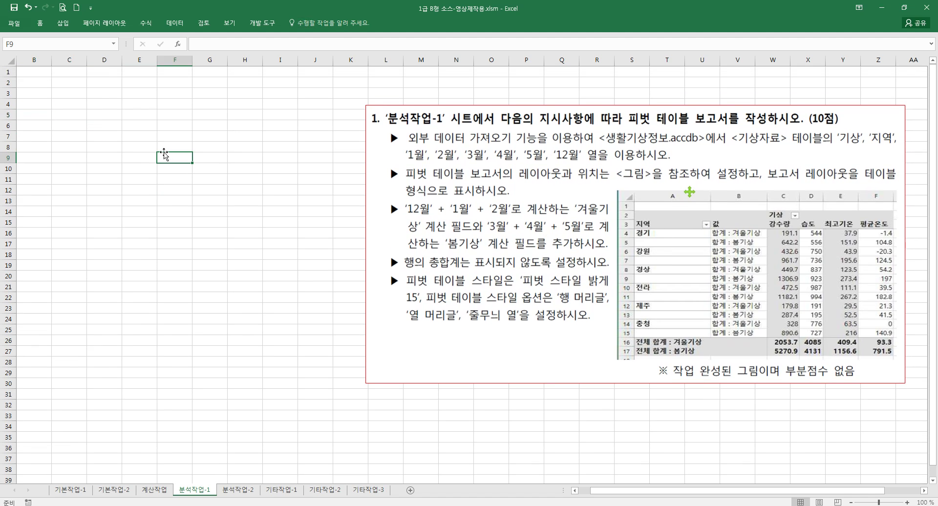
left_click(32, 81)
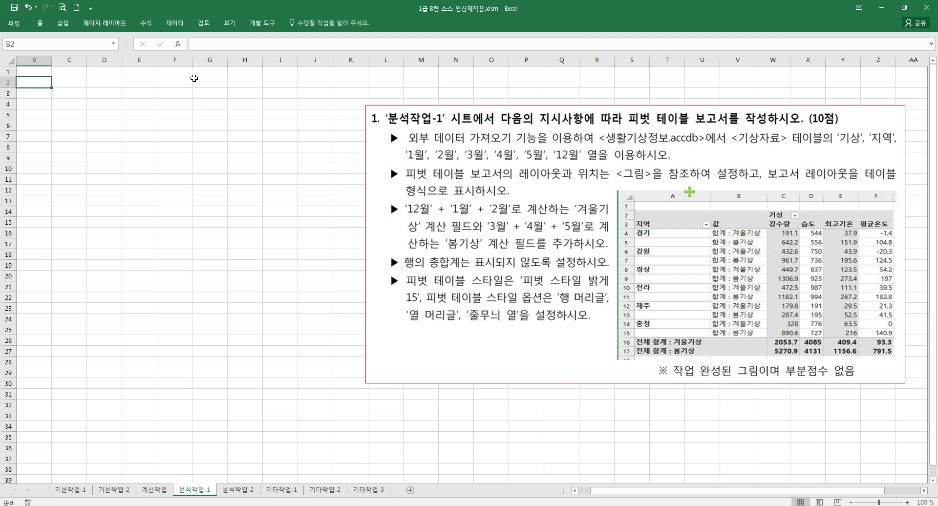
left_click(175, 23)
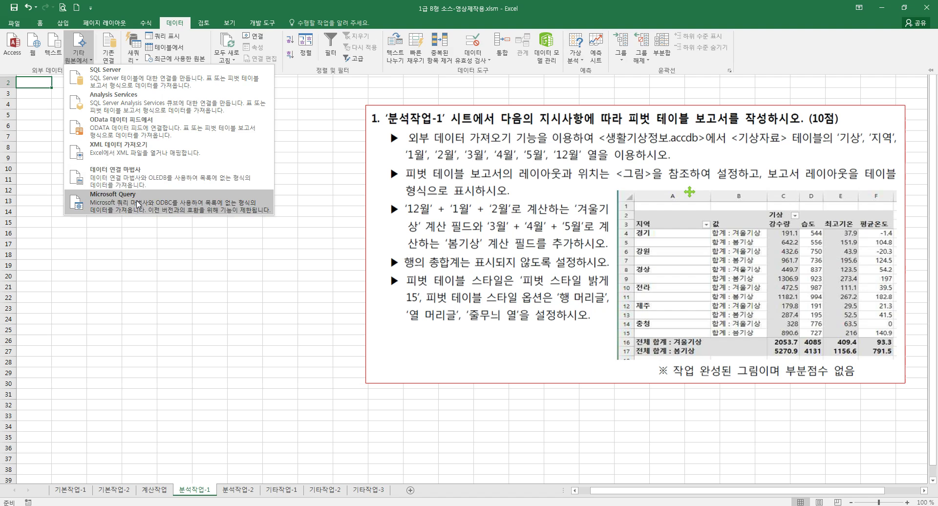
left_click(166, 204)
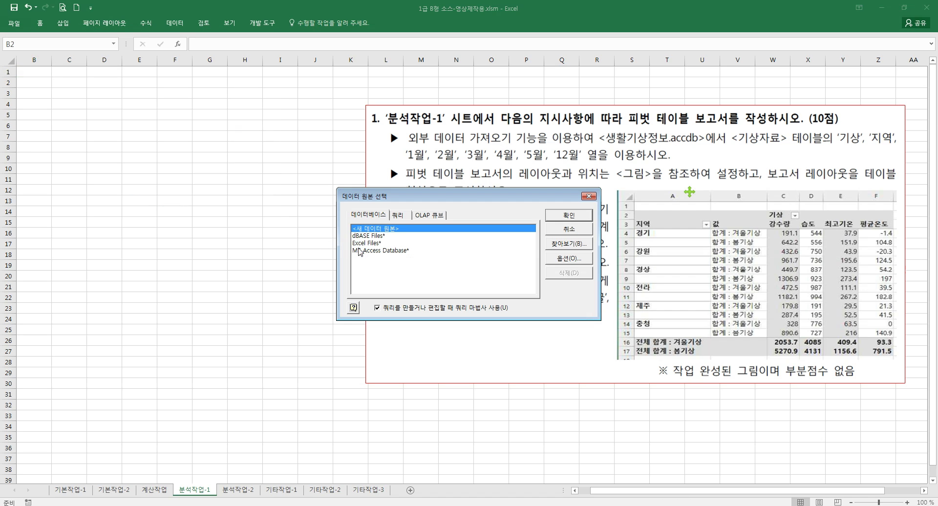
left_click(393, 251)
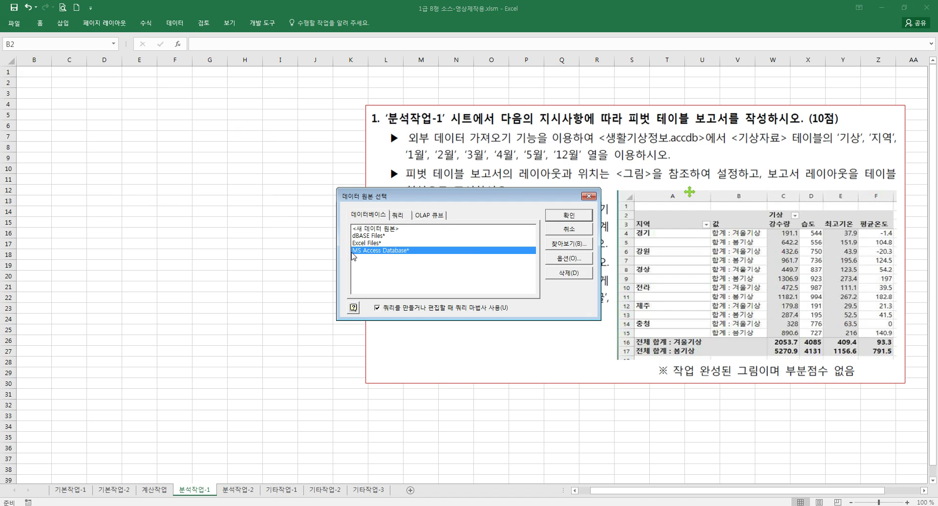
left_click(566, 219)
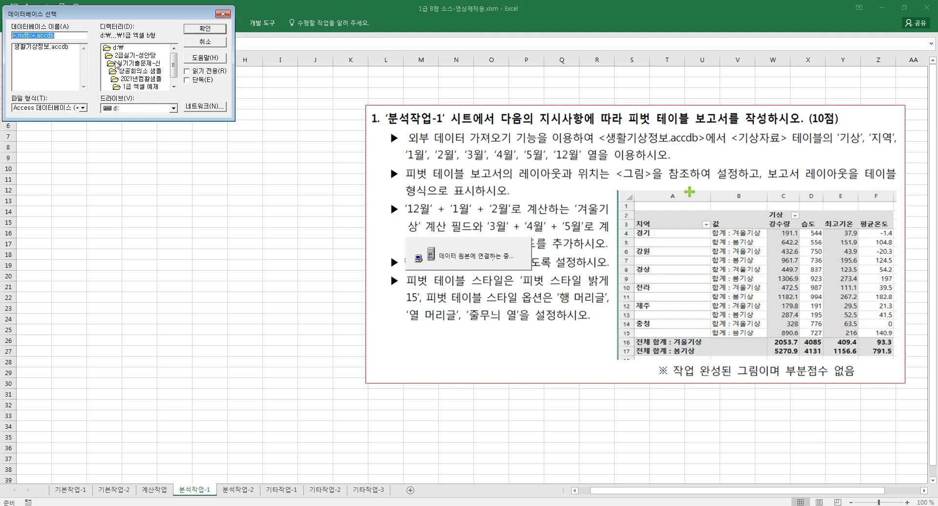
Step: Browse to the OA folder on drive C for the Access database
left_click(116, 49)
left_click(149, 109)
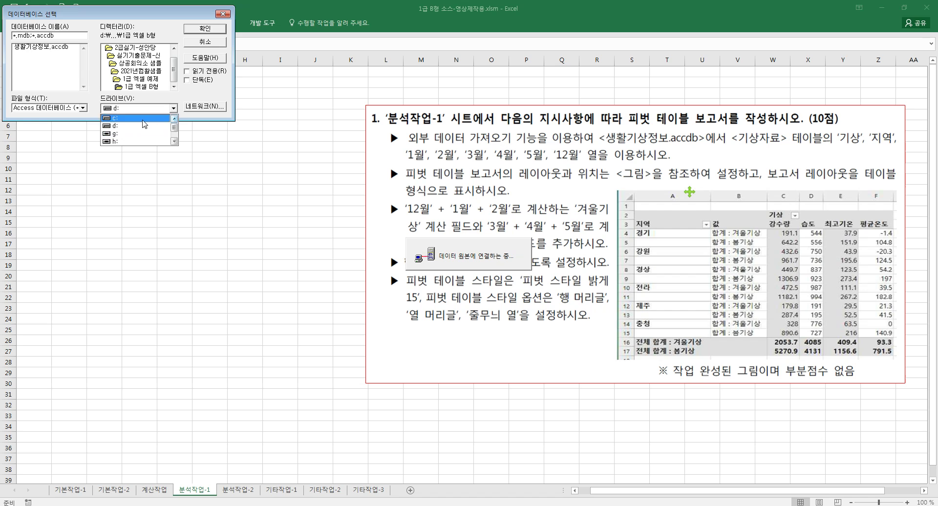
left_click(115, 116)
left_click(122, 49)
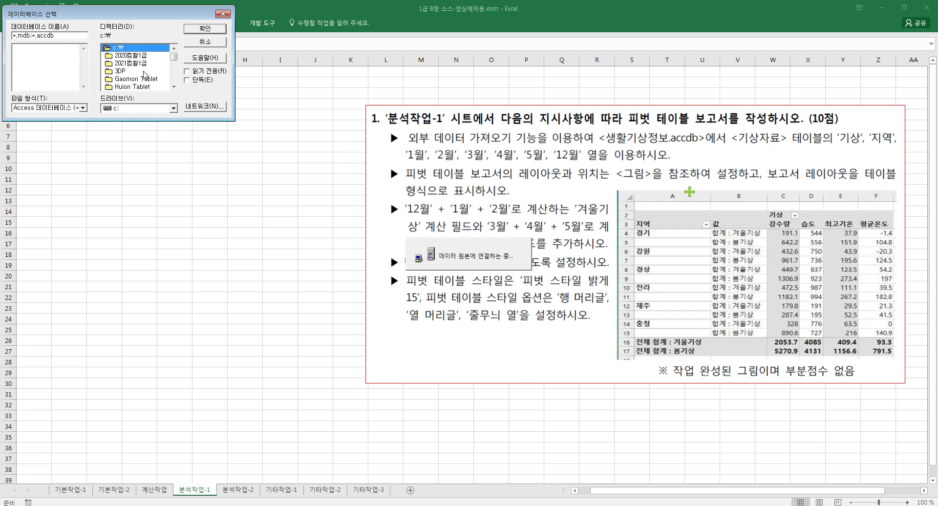
left_click(174, 87)
left_click(174, 87)
left_click(174, 87)
left_click(174, 87)
left_click(174, 87)
left_click(174, 87)
double_click(122, 63)
Step: Choose 생활기상정보.accdb as the query's database and expand the 기상자료 table to list its columns
left_click_drag(83, 14, 217, 171)
left_click(169, 204)
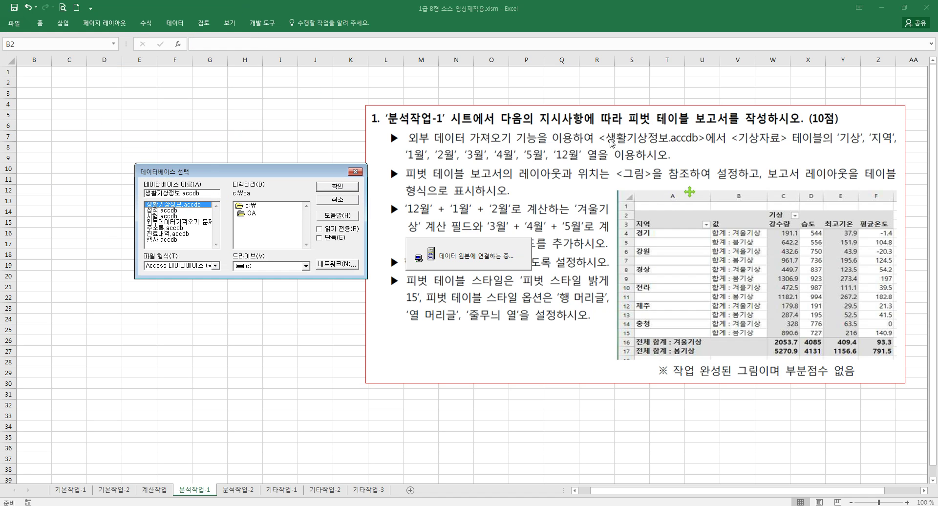
left_click(342, 186)
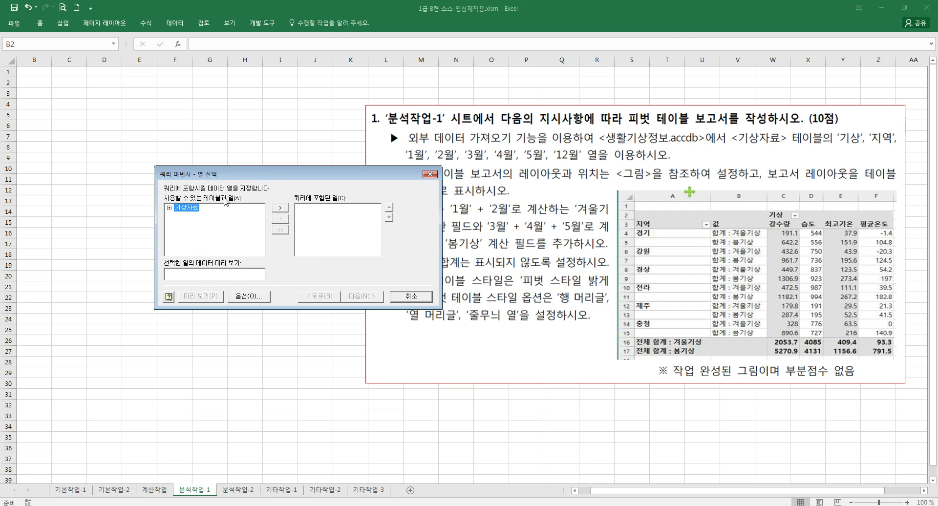
left_click(169, 208)
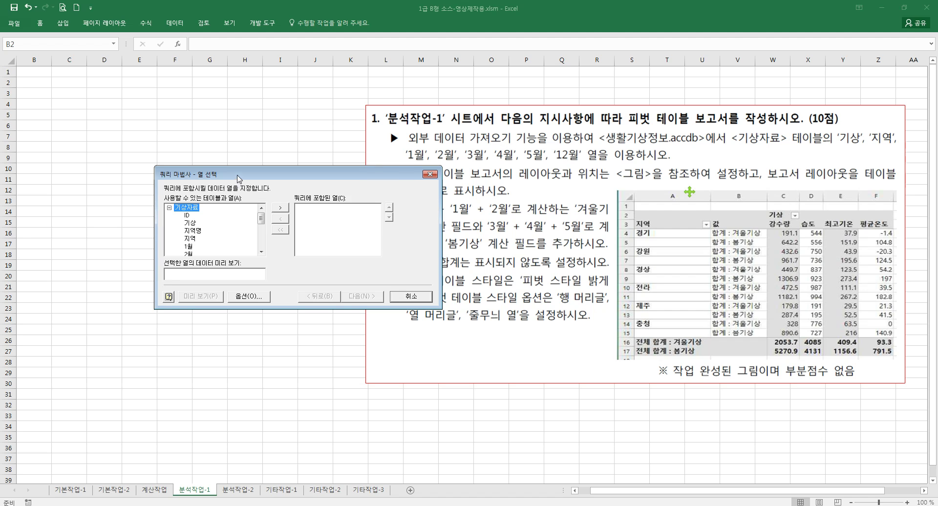
Step: Examine the question's sample figure for the fields used as row labels, column labels and values
mouse_move(243, 218)
left_mouse_down()
mouse_move(243, 244)
mouse_move(243, 215)
left_mouse_up()
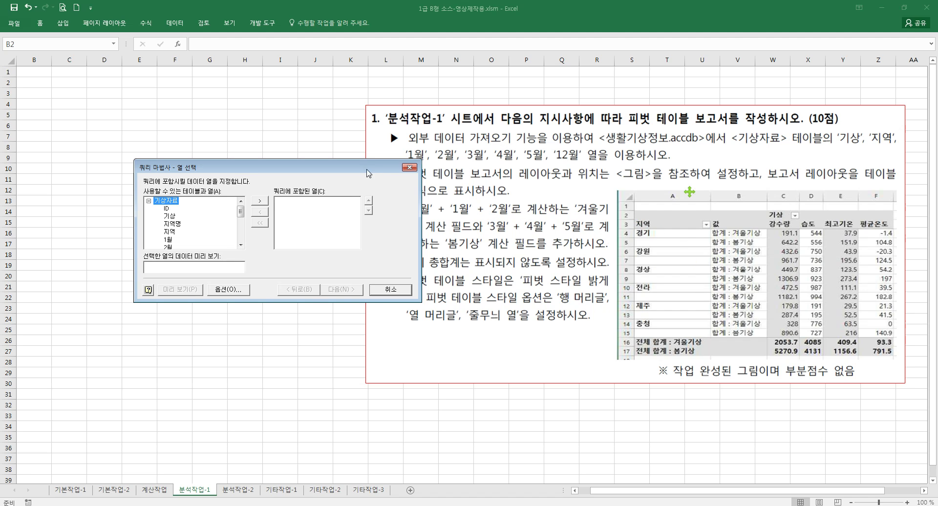
left_click_drag(630, 219, 657, 232)
mouse_move(768, 219)
left_mouse_down()
mouse_move(796, 230)
mouse_move(790, 220)
mouse_move(798, 221)
left_mouse_up()
key("ctrl+z")
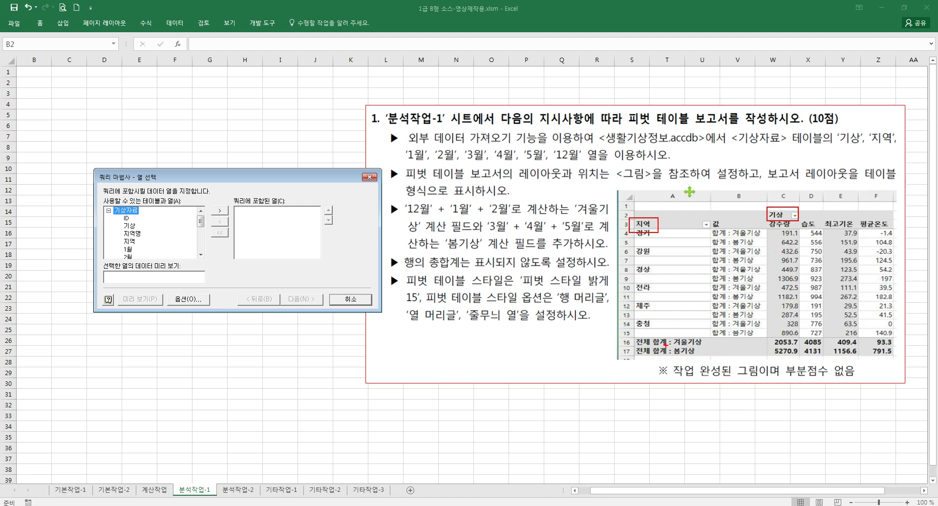
left_click_drag(717, 229, 764, 241)
left_click_drag(706, 238, 756, 246)
left_click_drag(293, 181, 266, 160)
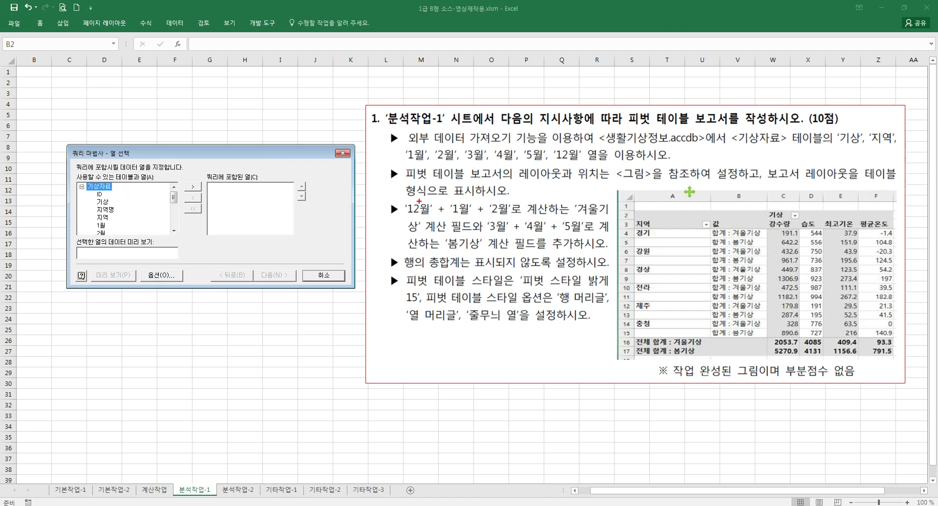
Step: Examine which month columns the question requires for the 겨울기상 and 봄기상 calculated fields
left_click_drag(406, 200, 512, 216)
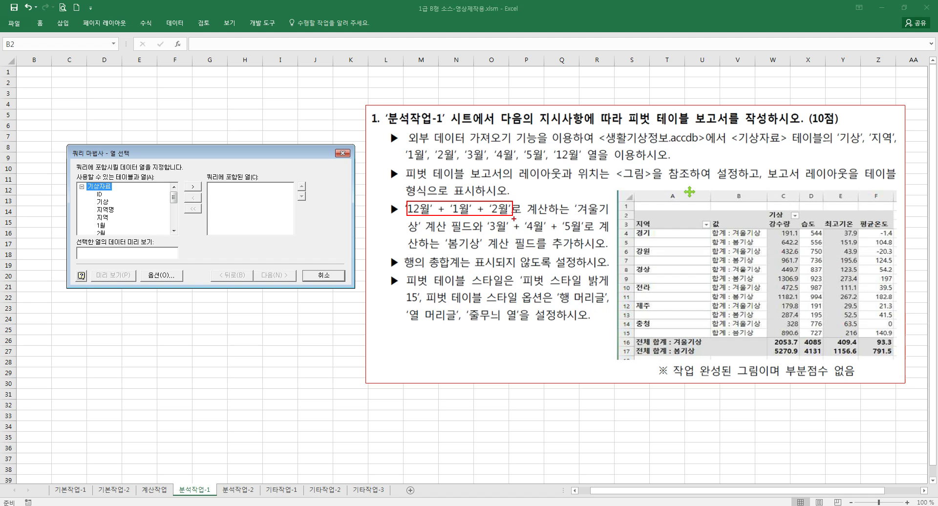
left_click_drag(572, 213, 609, 214)
left_click_drag(448, 254, 482, 252)
left_click_drag(488, 218, 584, 237)
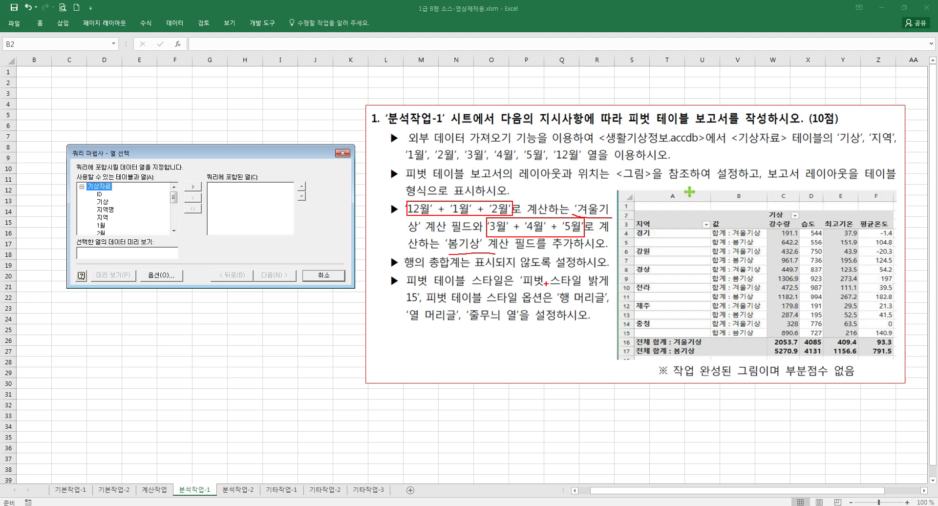
mouse_move(648, 228)
left_mouse_down()
mouse_move(634, 210)
mouse_move(650, 228)
left_mouse_up()
left_click_drag(771, 215, 784, 209)
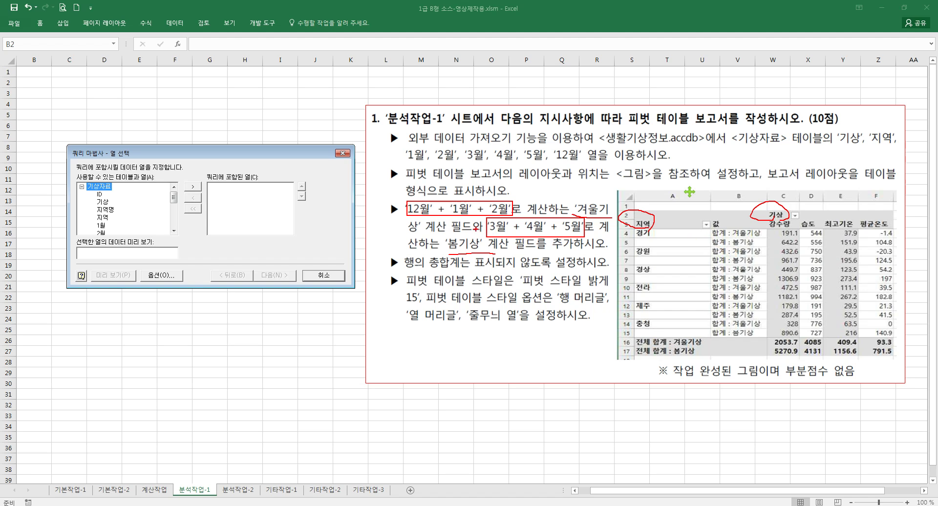
key("Escape")
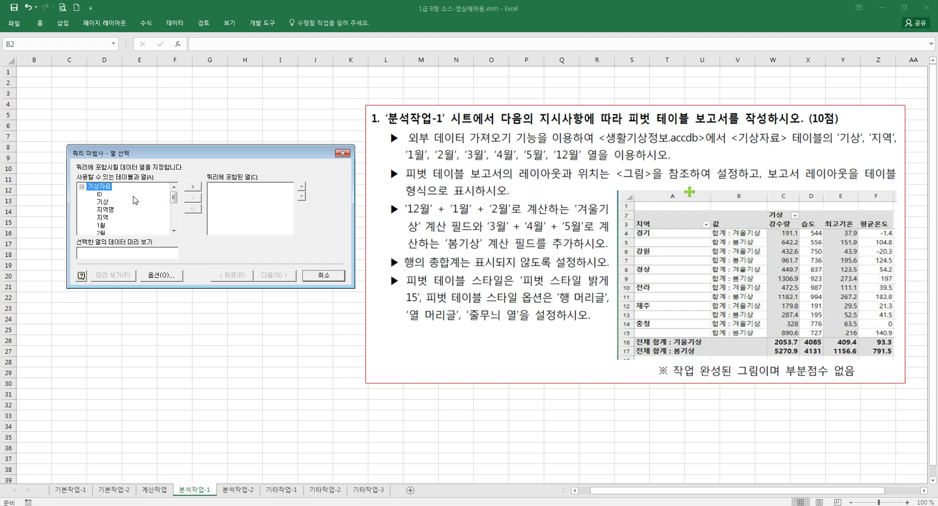
Step: Add the columns 지역, 기상, 1월 through 5월 and 12월 from 기상자료 to the query
double_click(108, 217)
double_click(106, 202)
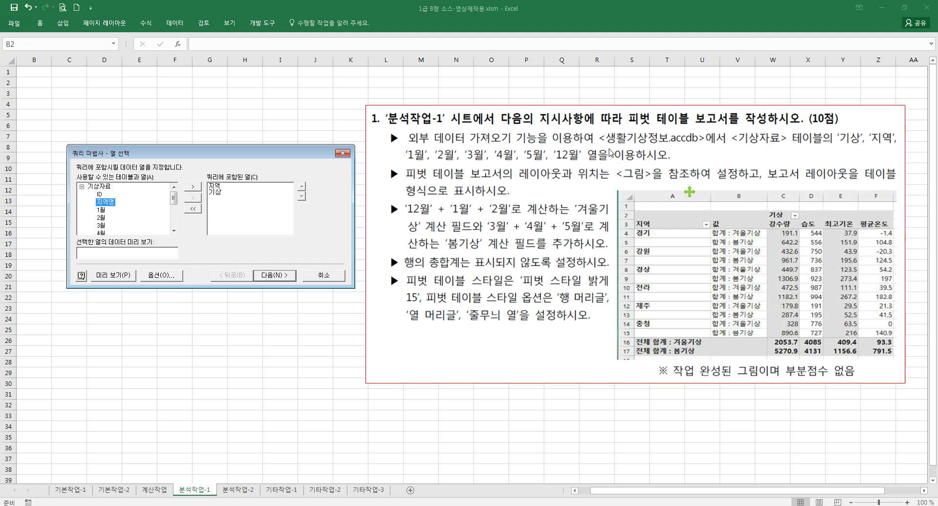
left_click(102, 210)
double_click(102, 210)
double_click(102, 210)
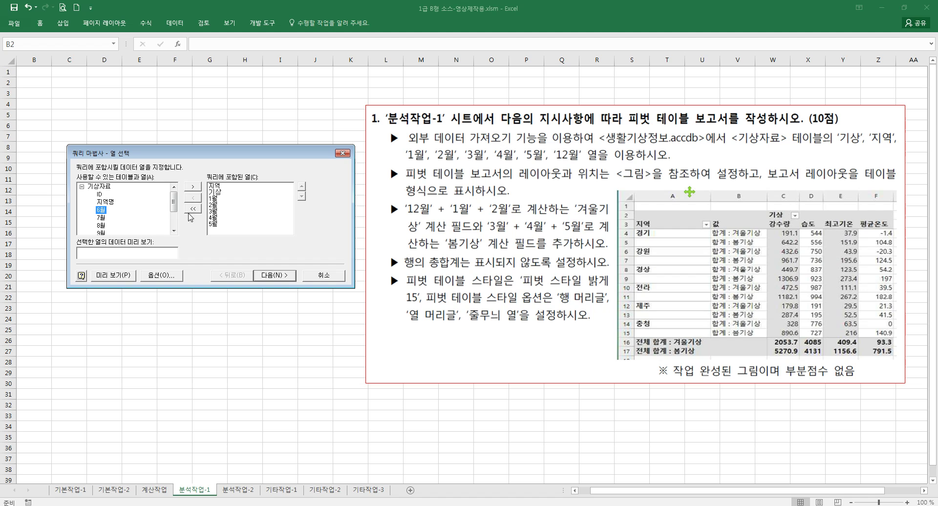
left_click(174, 231)
left_click(174, 231)
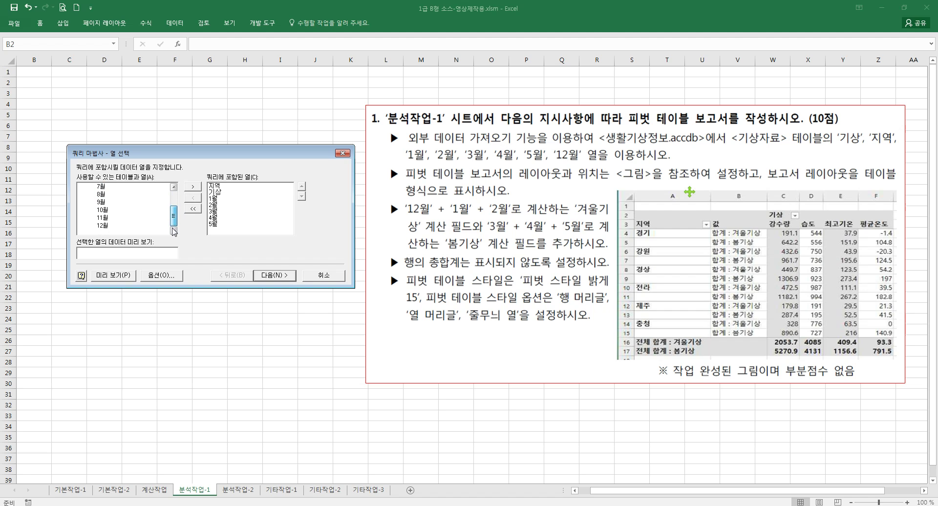
double_click(101, 226)
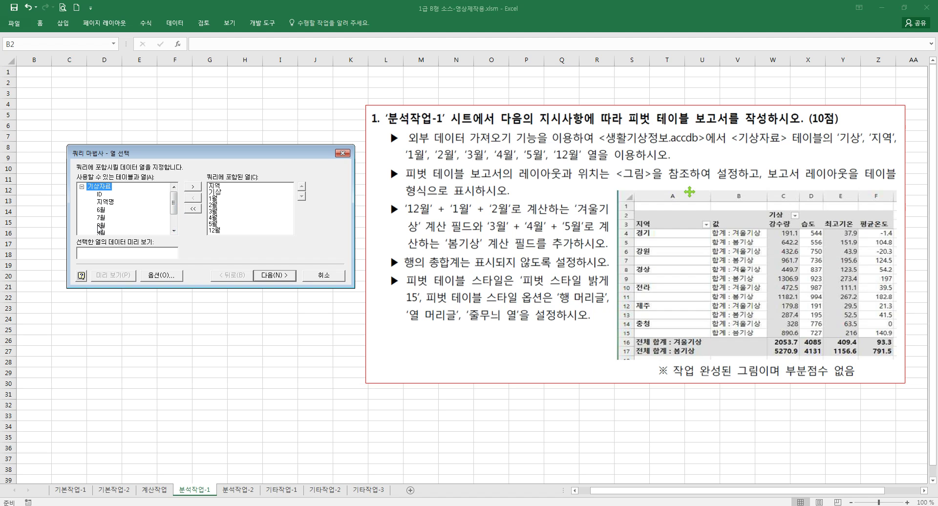
Step: Move the 12월 column up to just before 1월 in the query's column order
left_click(216, 231)
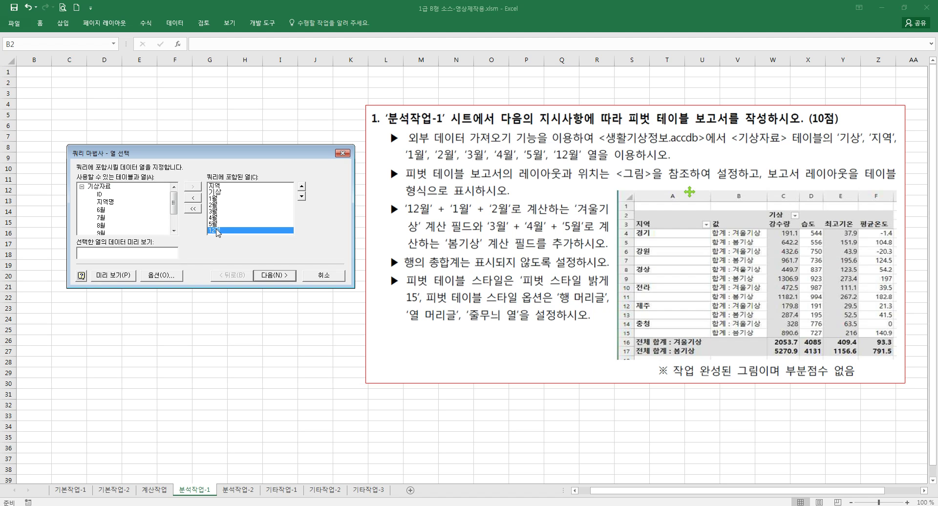
left_click(301, 186)
left_click(301, 186)
left_click(301, 186)
left_click(302, 186)
left_click(301, 186)
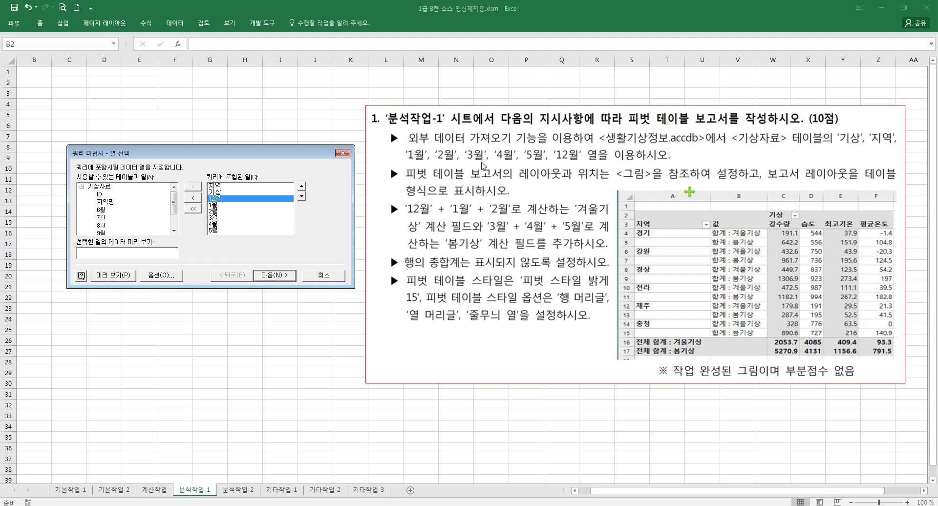
Step: Return the 12월 column to the end of the query's column order, after 5월
left_click(301, 196)
left_click(302, 196)
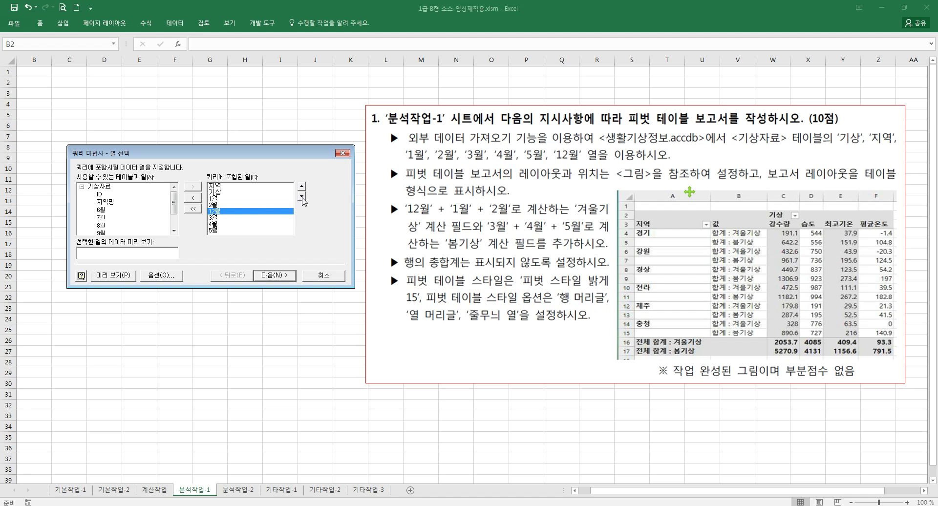
left_click(301, 196)
left_click(301, 196)
left_click(302, 196)
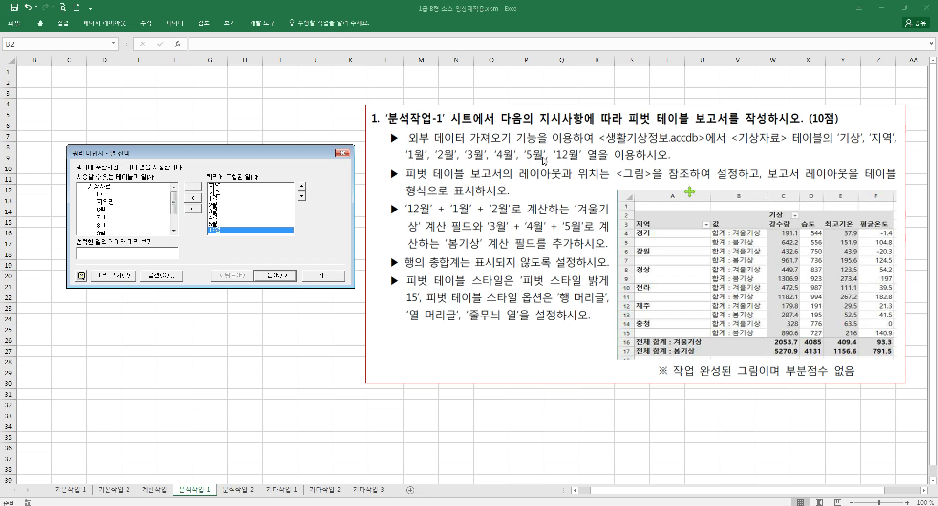
Step: Finish the query without filters or sorting and return the data to Microsoft Excel
left_click(285, 278)
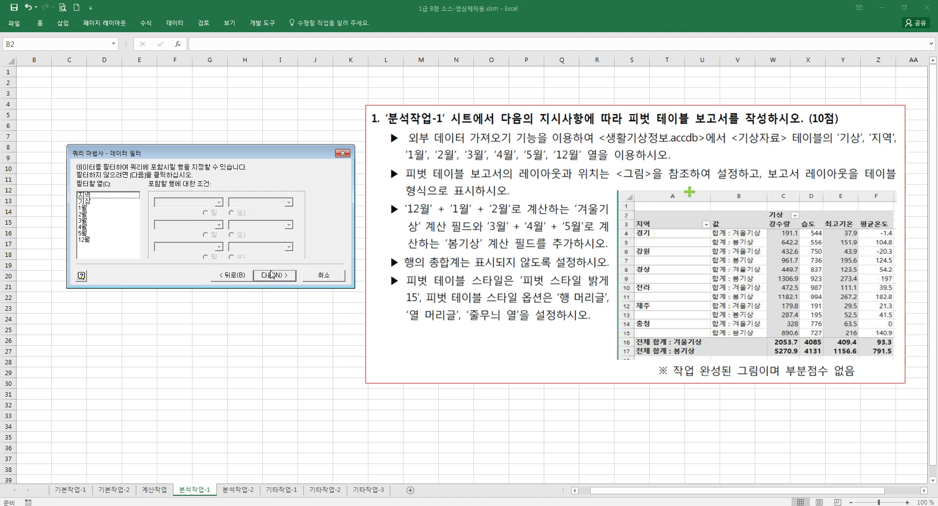
left_click(272, 276)
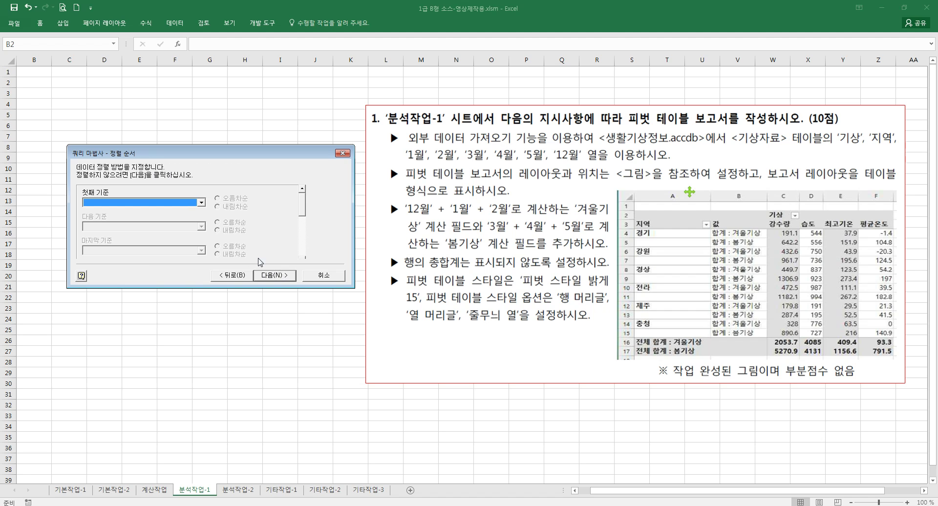
left_click(281, 277)
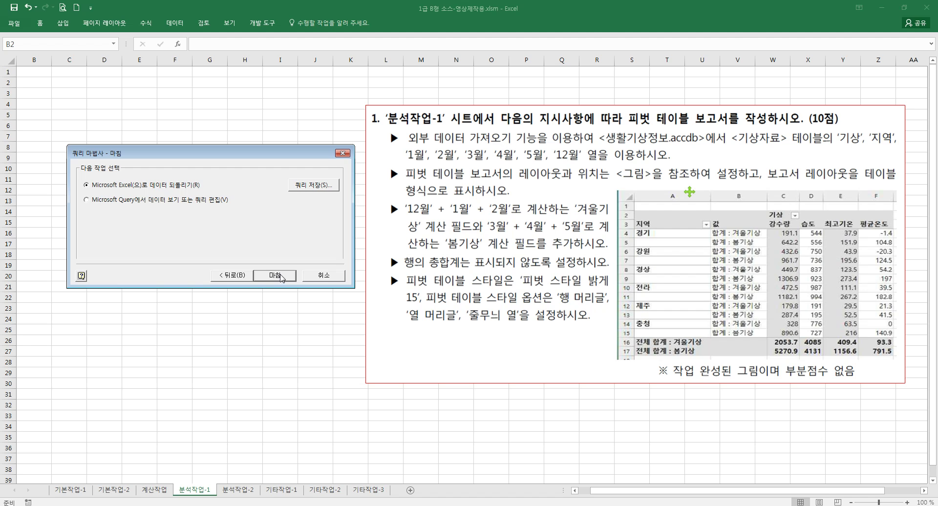
left_click(282, 279)
Step: Import the query data as a PivotTable report at cell B2 of the existing worksheet
left_click(277, 182)
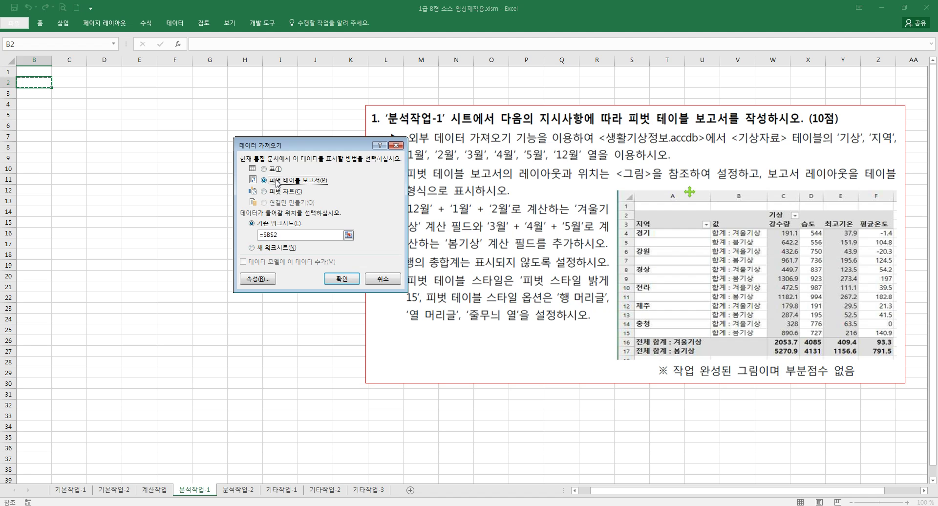
left_click_drag(305, 234, 229, 226)
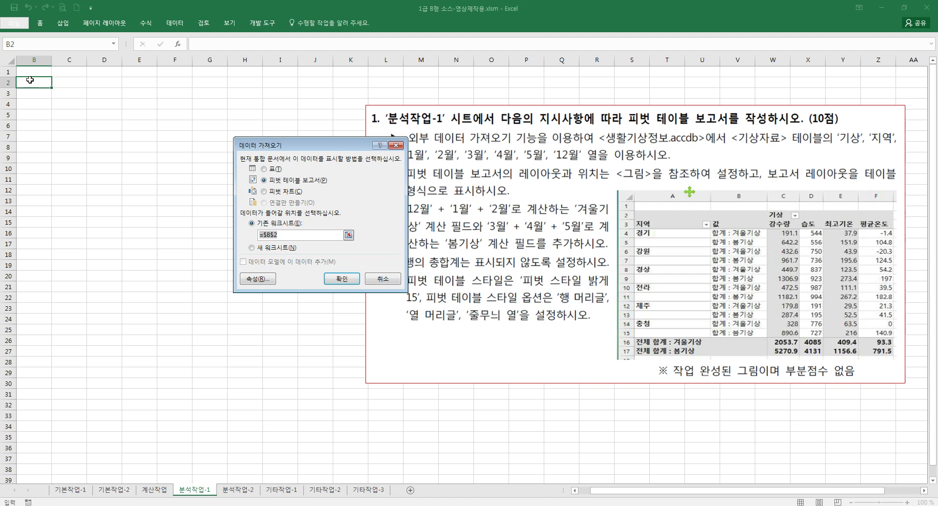
left_click(341, 278)
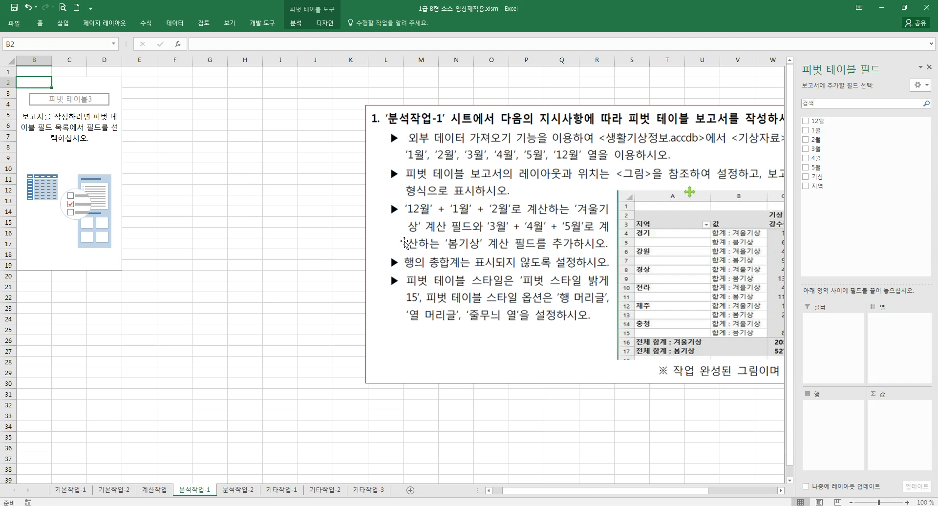
left_click_drag(831, 187, 104, 136)
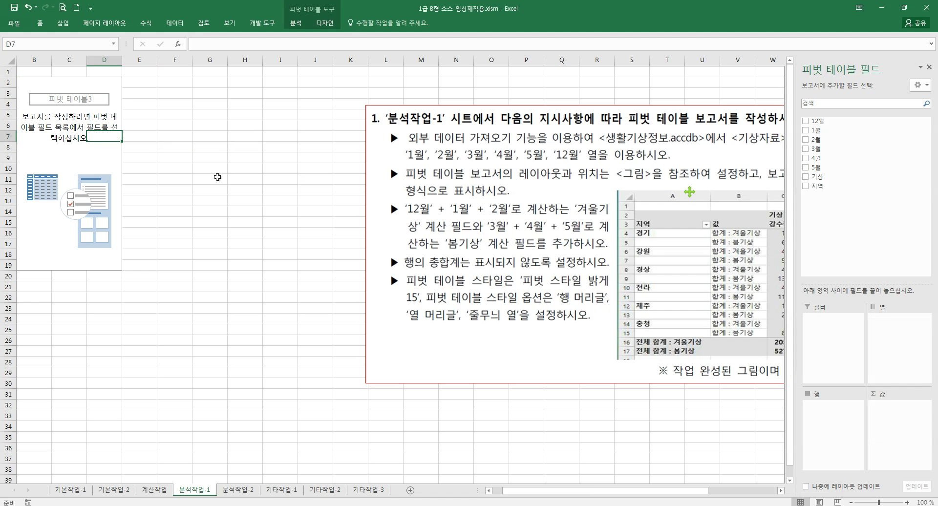